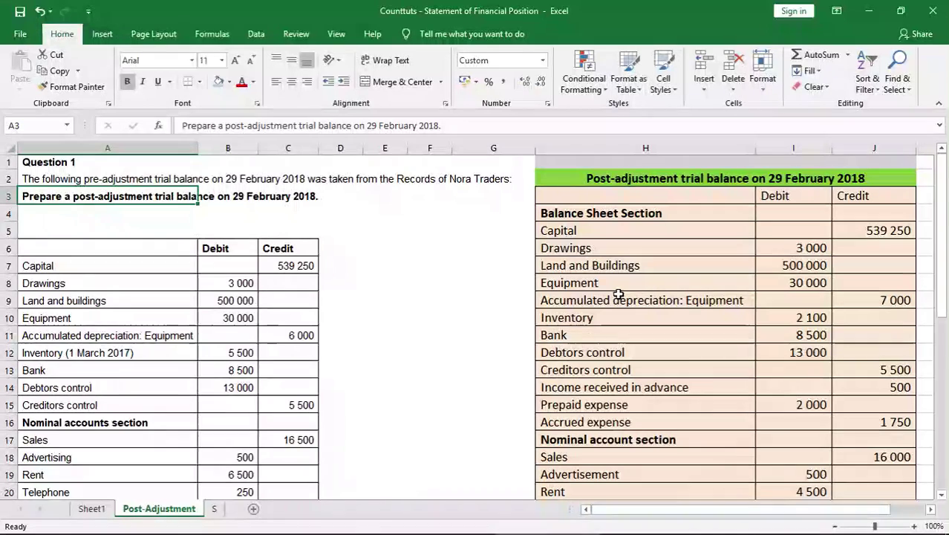
# - Check the SUM formulas in I24 and J24, both totalling 570 000
pyautogui.moveTo(943, 262); pyautogui.dragTo(945, 375)
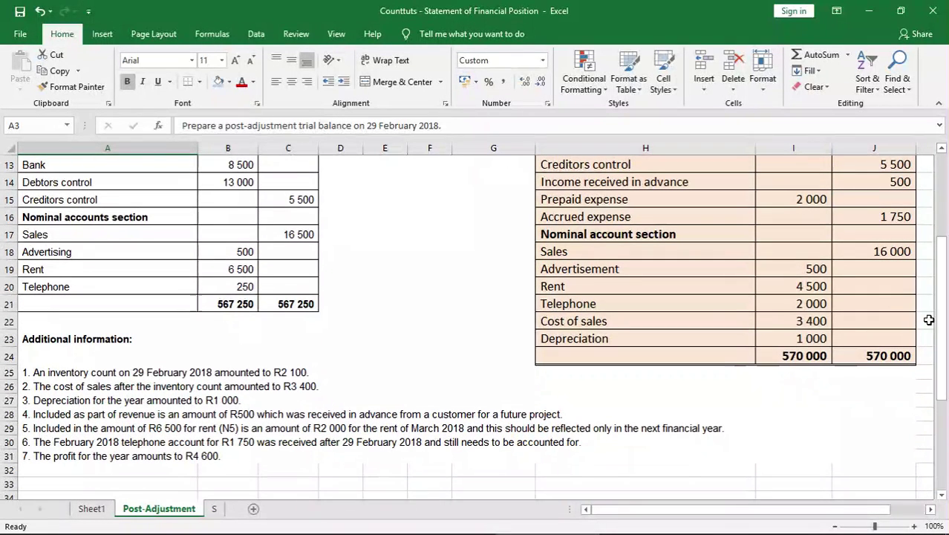
pyautogui.moveTo(942, 319); pyautogui.dragTo(941, 236)
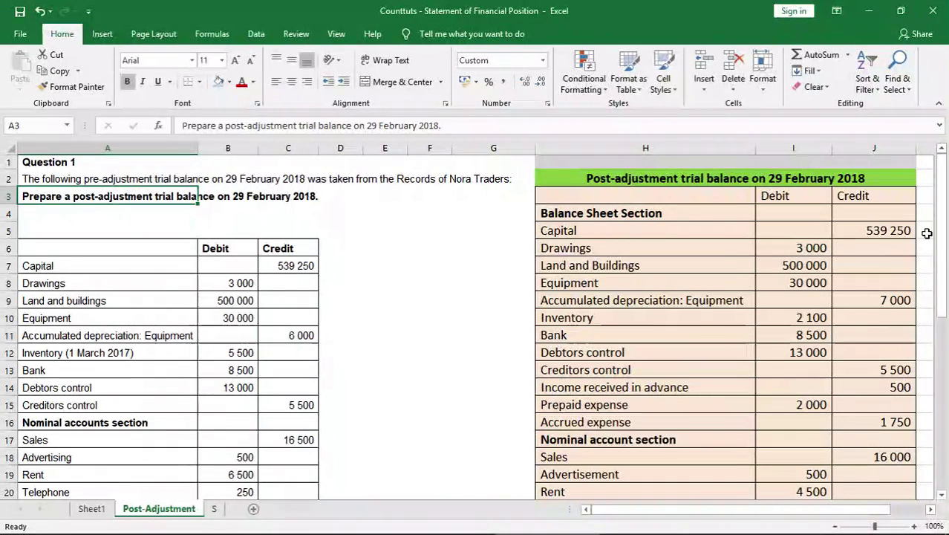
pyautogui.moveTo(946, 243); pyautogui.dragTo(946, 315)
pyautogui.click(800, 387)
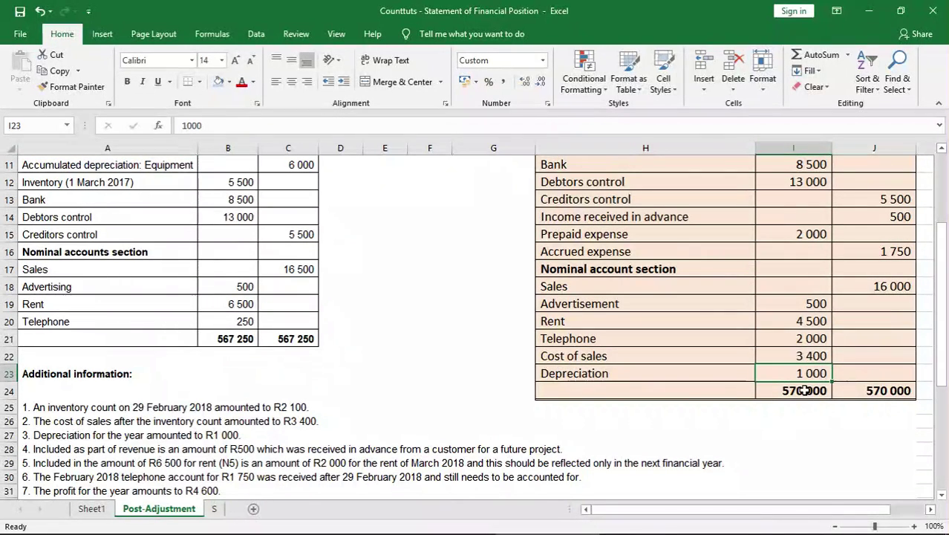
pyautogui.click(862, 390)
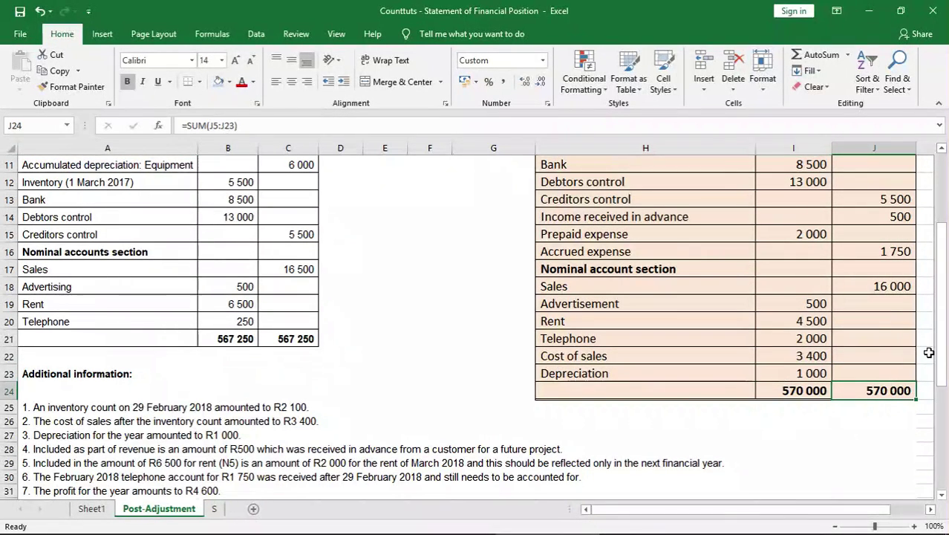
pyautogui.moveTo(928, 353); pyautogui.dragTo(920, 221)
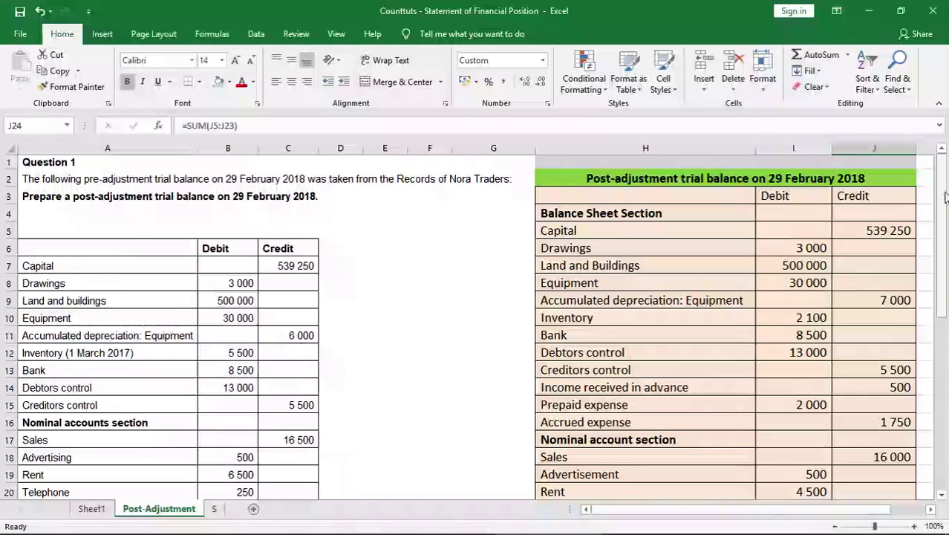
# - Scroll back to the top of the trial balance and move to sheet S
pyautogui.moveTo(947, 195)
pyautogui.mouseDown()
pyautogui.moveTo(947, 213)
pyautogui.moveTo(945, 169)
pyautogui.mouseUp()
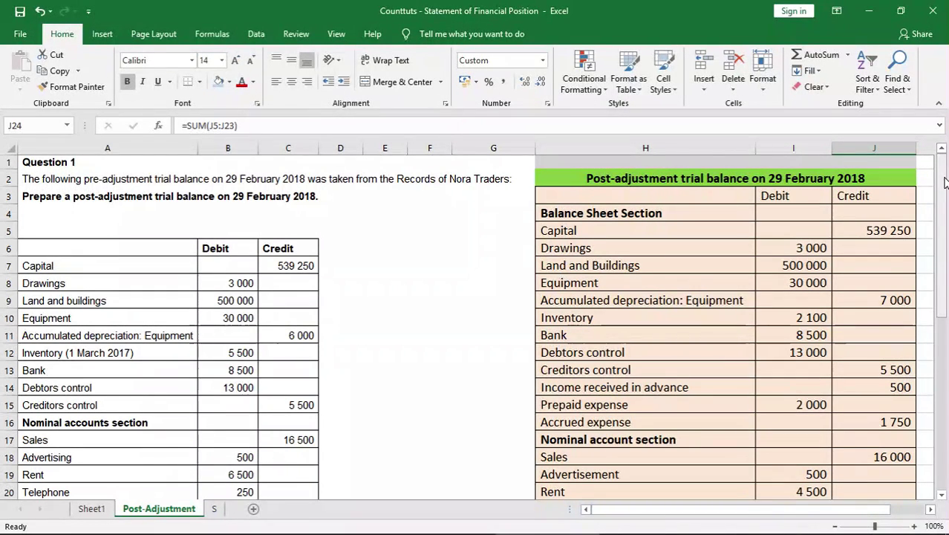
pyautogui.moveTo(945, 181); pyautogui.dragTo(946, 251)
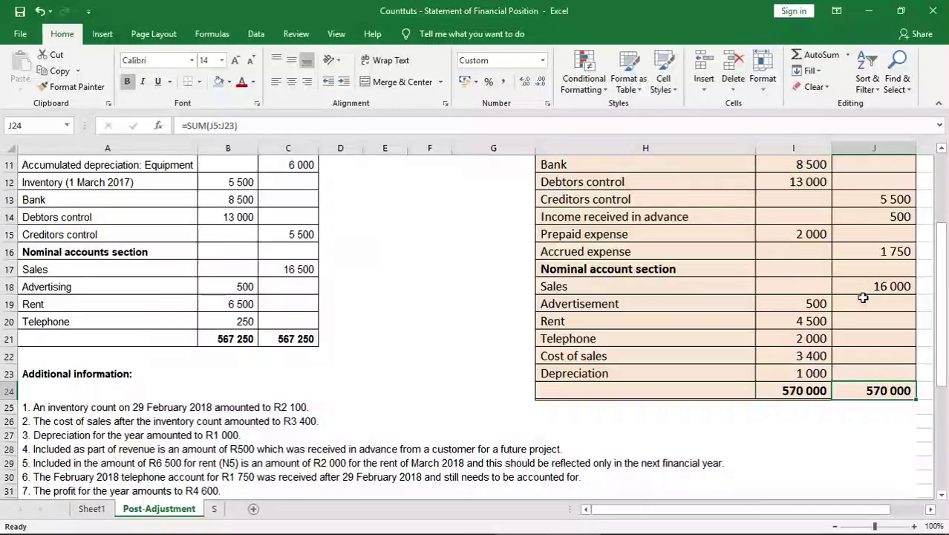
pyautogui.moveTo(941, 296); pyautogui.dragTo(941, 227)
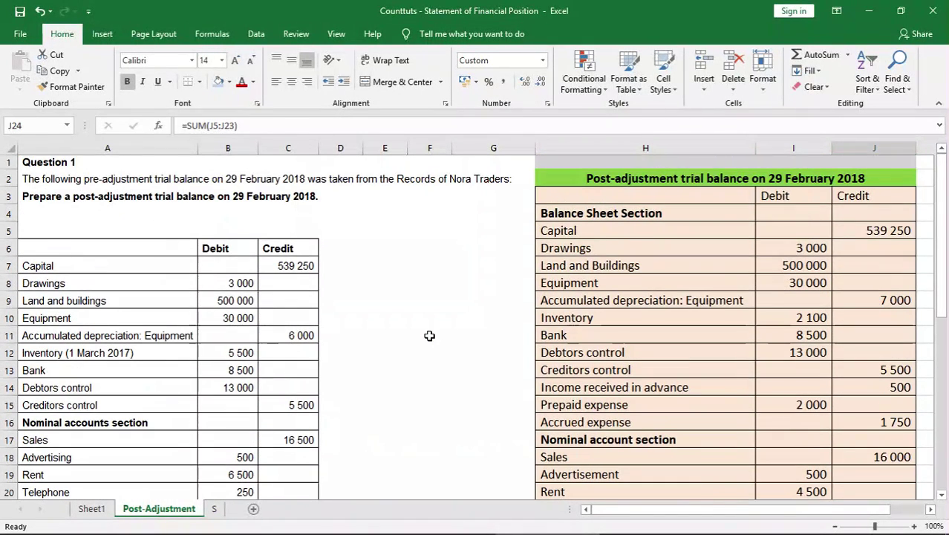
pyautogui.hotkey('ctrl', 'pagedown')
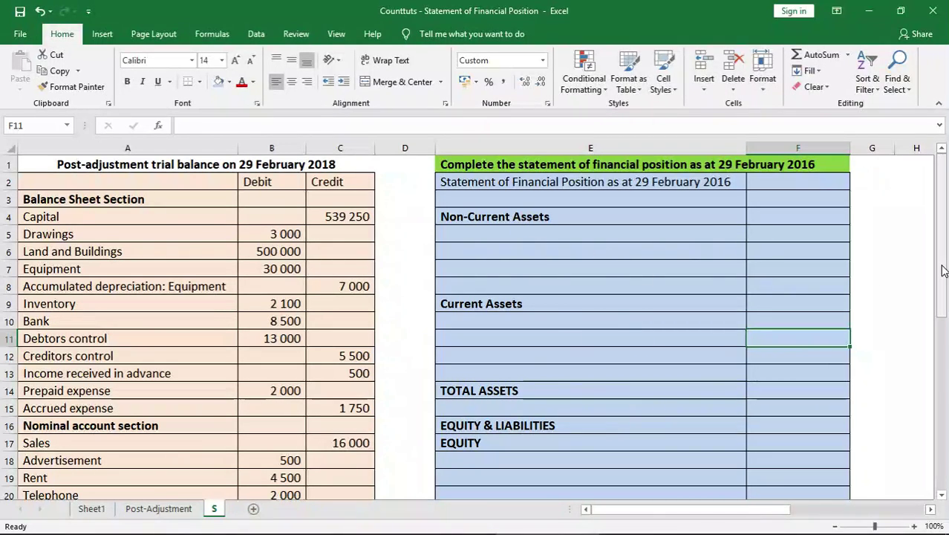
pyautogui.moveTo(941, 271)
pyautogui.mouseDown()
pyautogui.moveTo(946, 323)
pyautogui.moveTo(941, 269)
pyautogui.mouseUp()
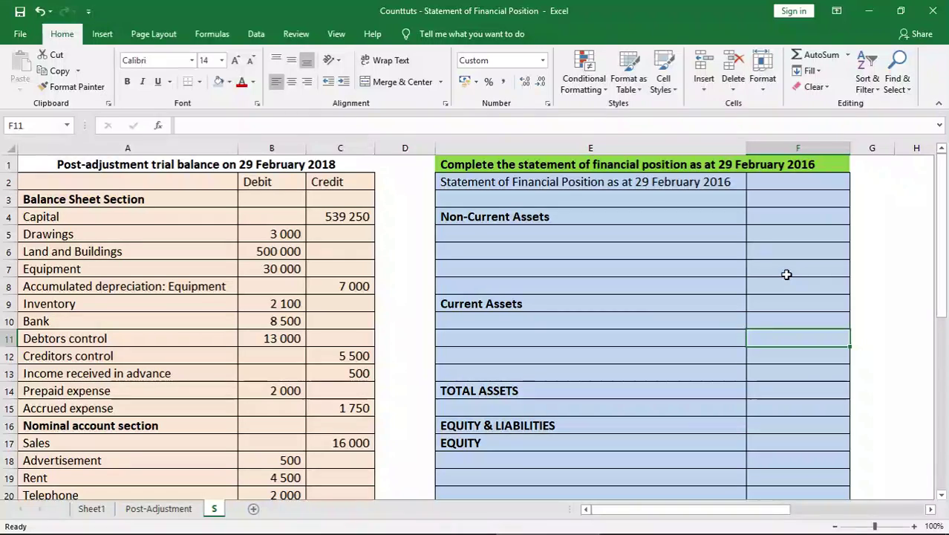
pyautogui.moveTo(941, 272)
pyautogui.mouseDown()
pyautogui.moveTo(944, 299)
pyautogui.moveTo(945, 260)
pyautogui.mouseUp()
pyautogui.click(500, 241)
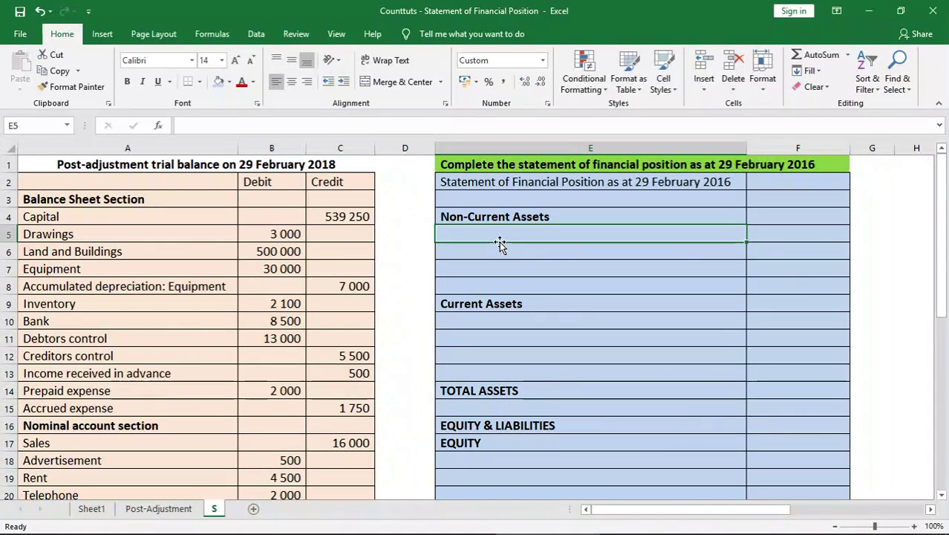
# - Enter Land and Buildings at 500 000 and shade its trial balance row light blue
pyautogui.click(118, 216)
pyautogui.press('Down')
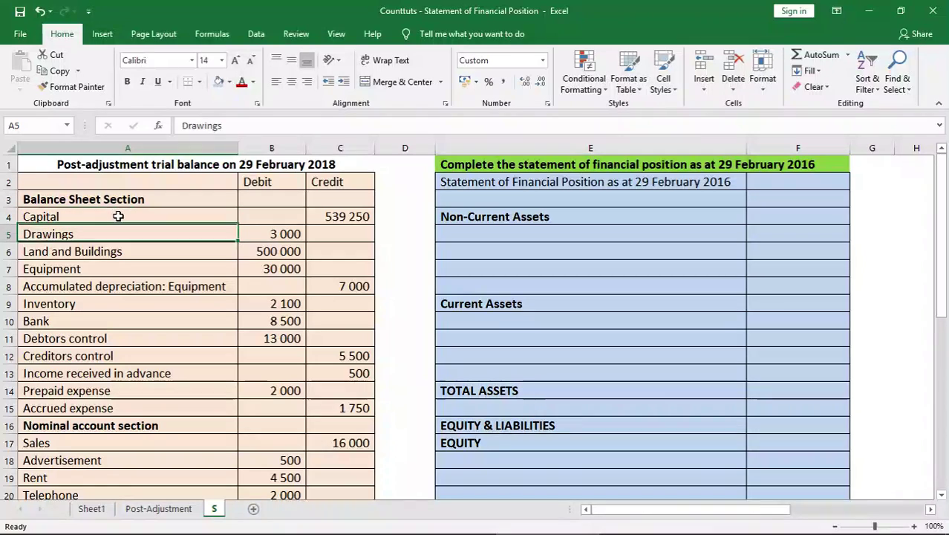
pyautogui.press('Down')
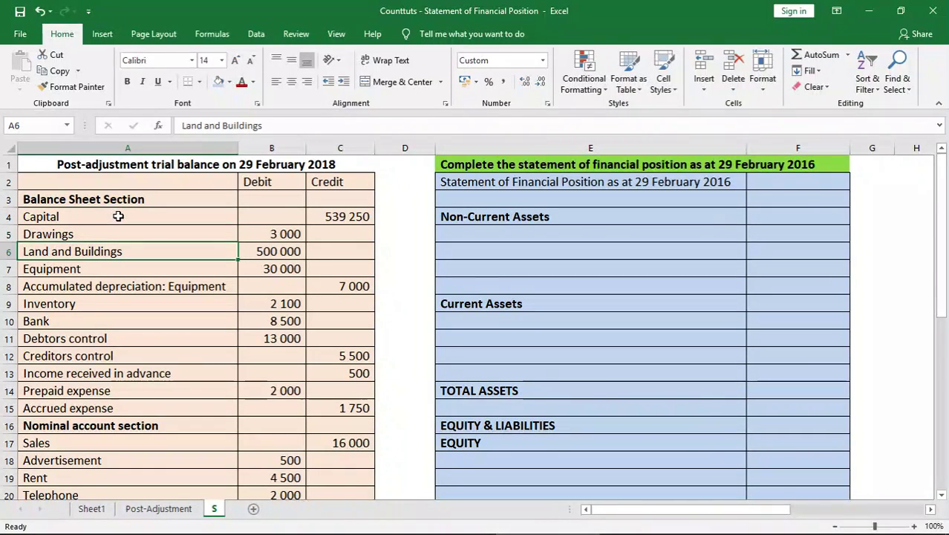
pyautogui.click(479, 235)
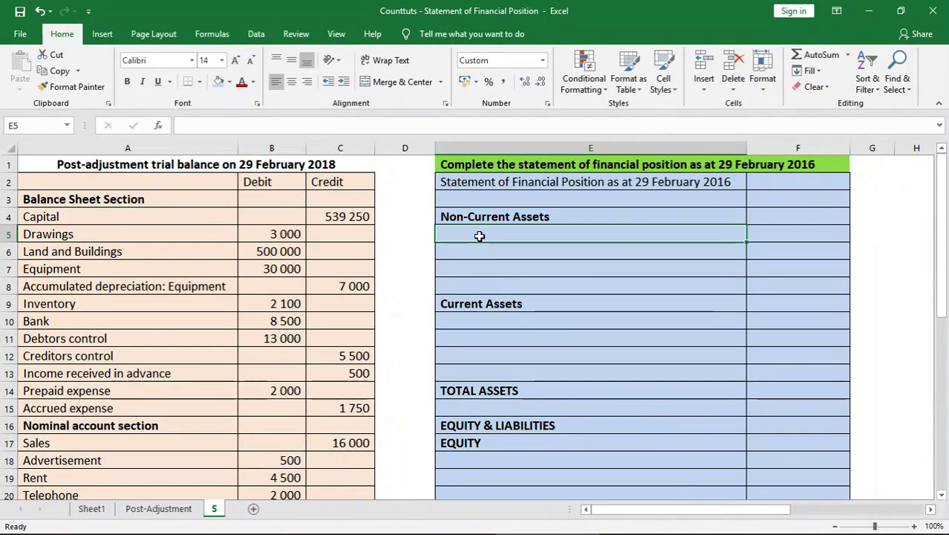
pyautogui.write('Land')
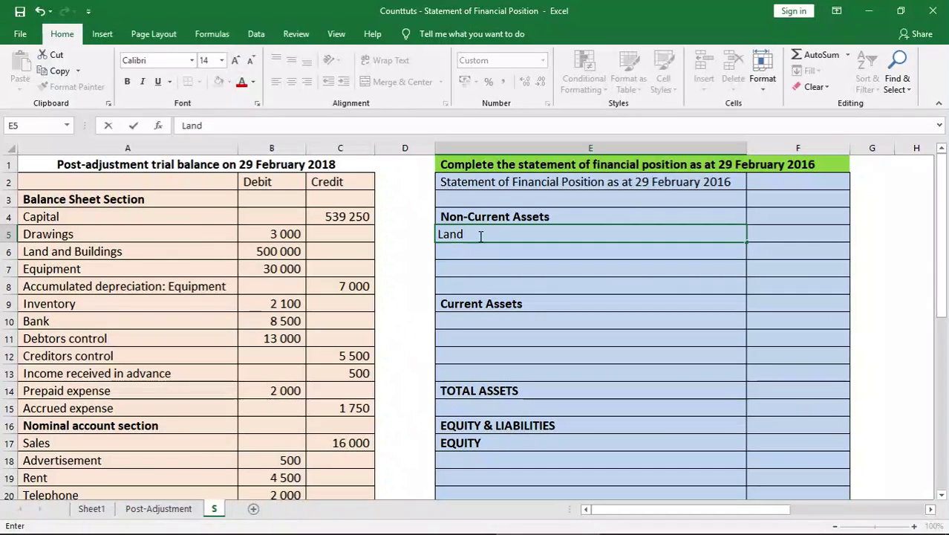
pyautogui.write(' and Buil')
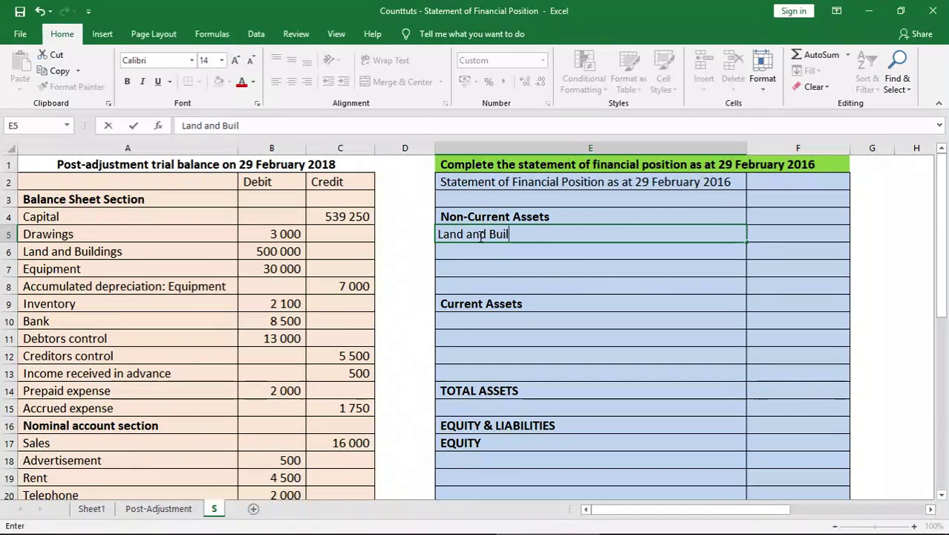
pyautogui.write('dingds')
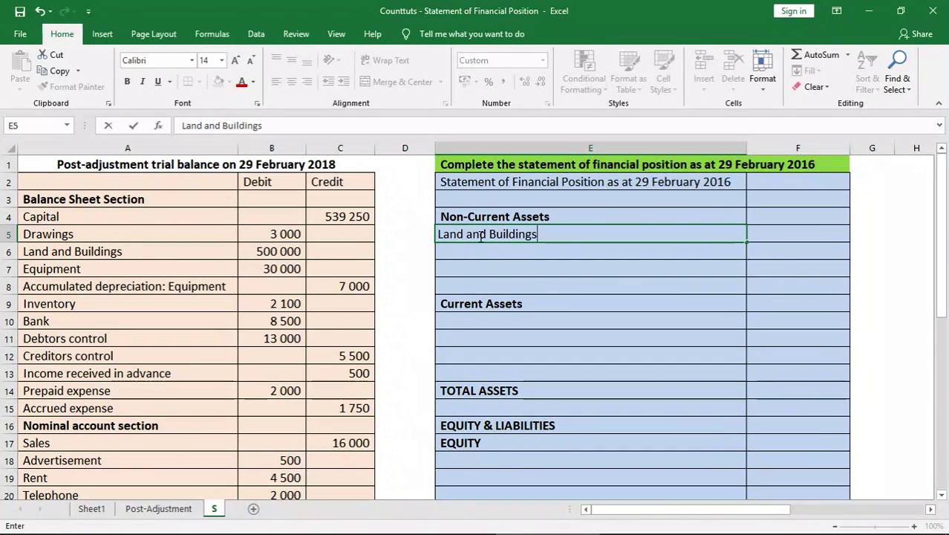
pyautogui.press('Tab')
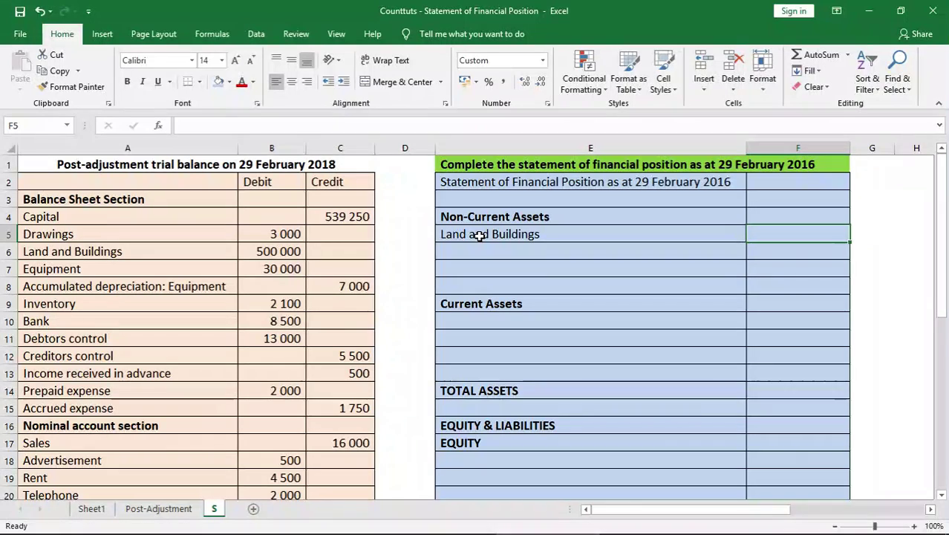
pyautogui.write('500 00')
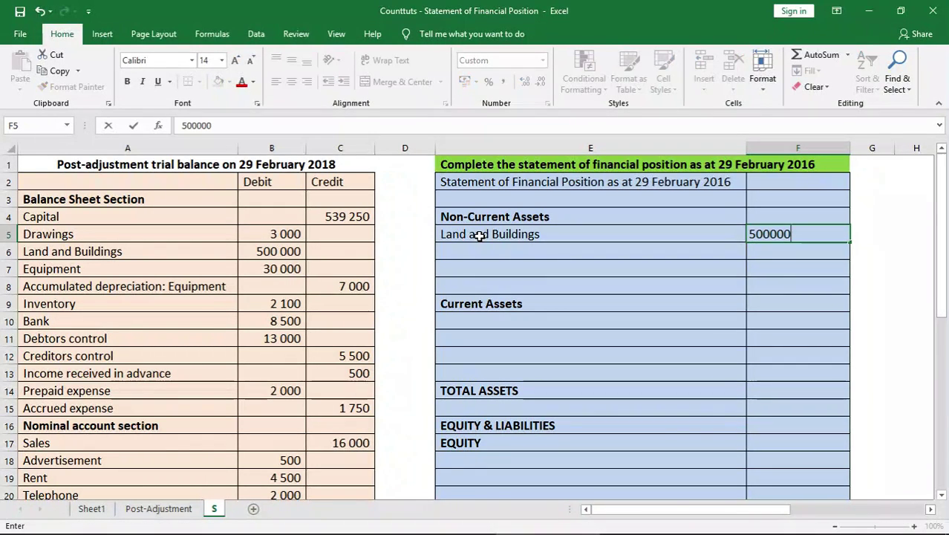
pyautogui.write('0')
pyautogui.press('Return')
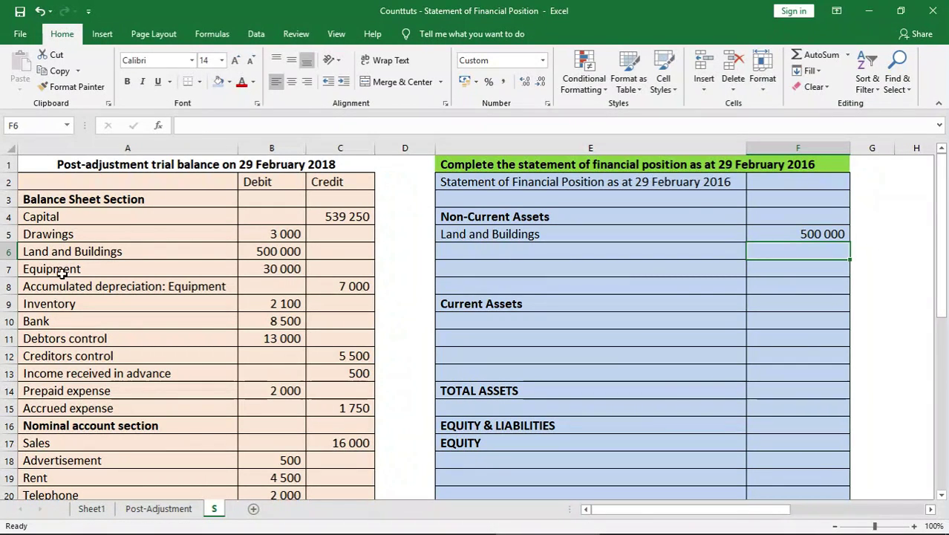
pyautogui.moveTo(77, 251); pyautogui.dragTo(317, 248)
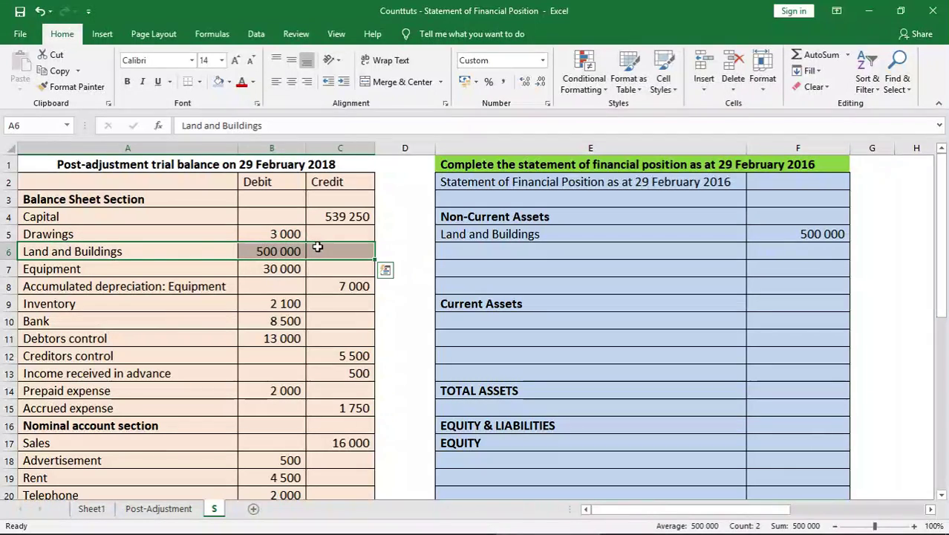
pyautogui.click(230, 82)
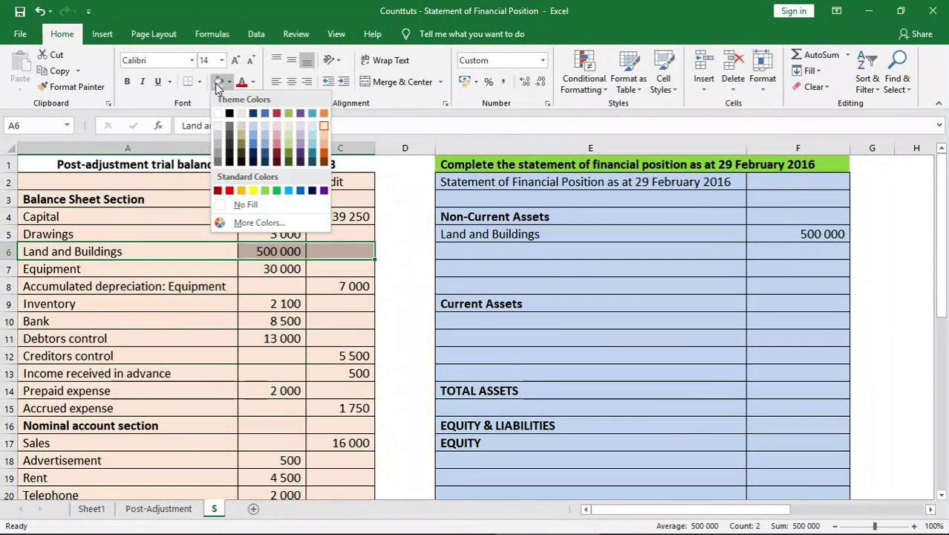
pyautogui.click(217, 85)
pyautogui.click(615, 389)
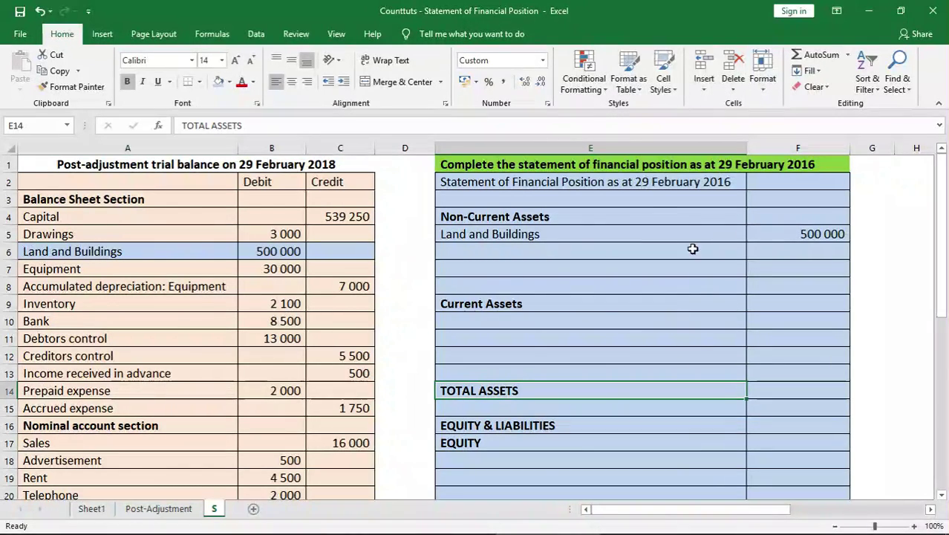
# - Add Equipment at 30 000 in F6 below Land and Buildings
pyautogui.click(140, 272)
pyautogui.click(646, 258)
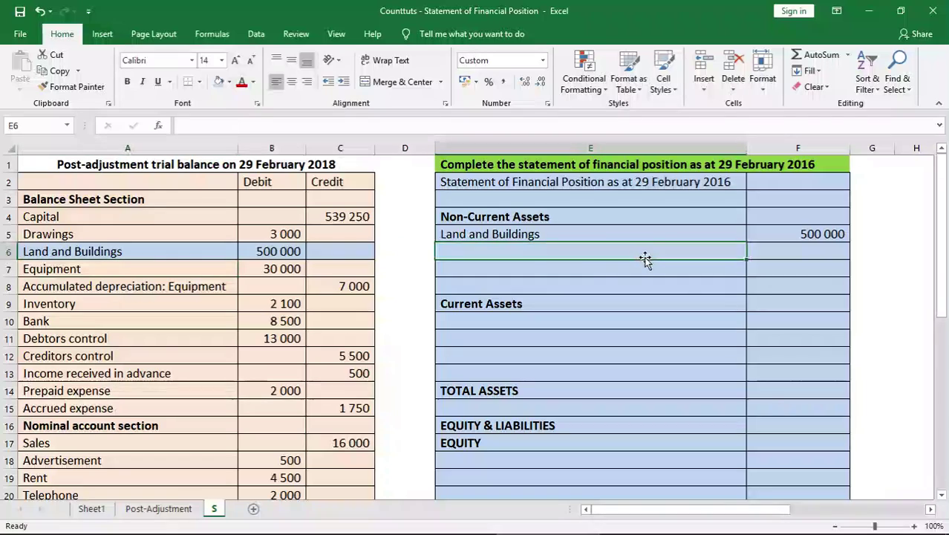
pyautogui.write('Equip')
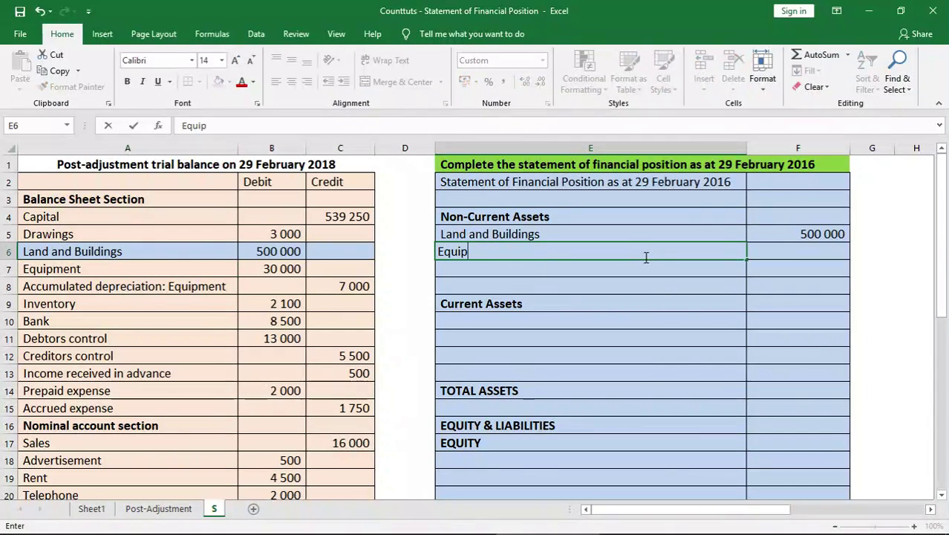
pyautogui.write('ment')
pyautogui.press('Tab')
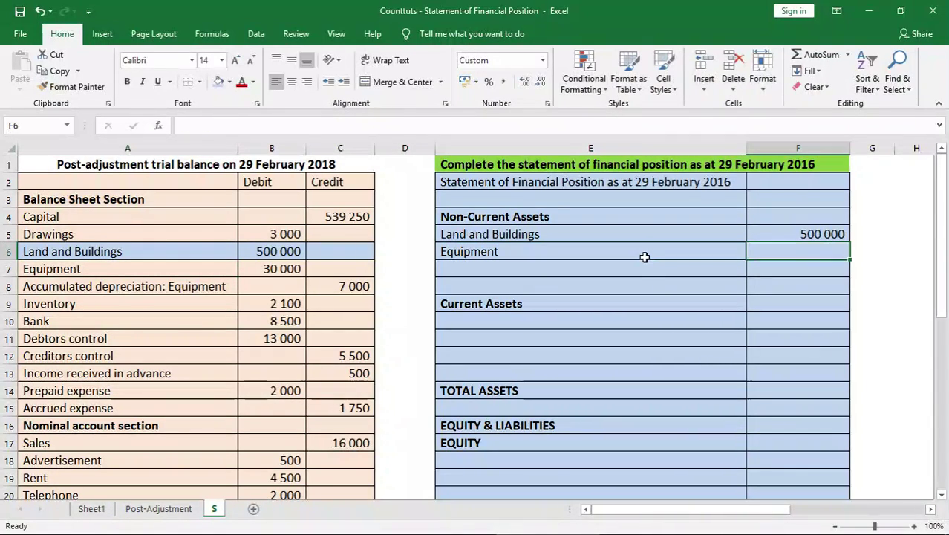
pyautogui.write('30000')
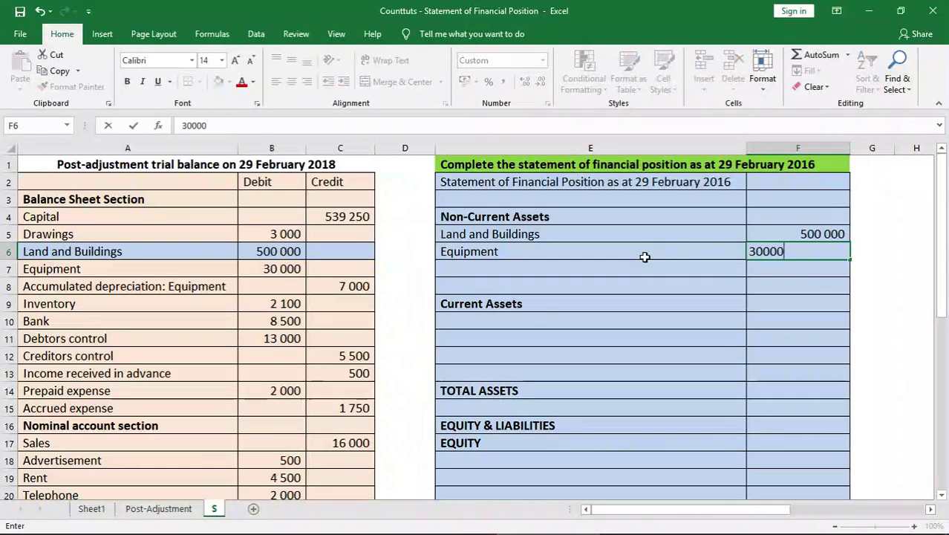
pyautogui.hotkey('ctrl', 'Return')
pyautogui.press('Return')
pyautogui.click(646, 261)
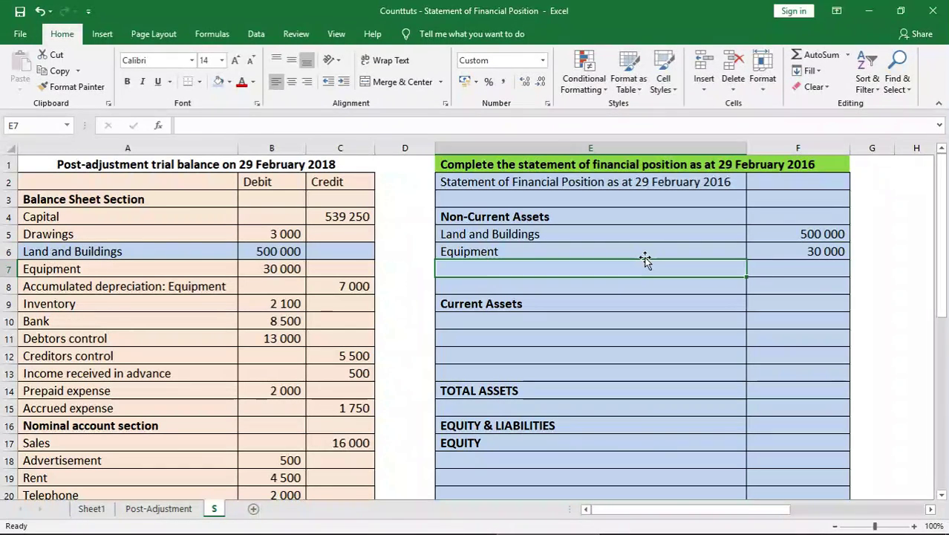
# - Shade the Equipment trial balance row blue and add Accumulated depreciation: Equipment at -7 000
pyautogui.moveTo(80, 269); pyautogui.dragTo(320, 269)
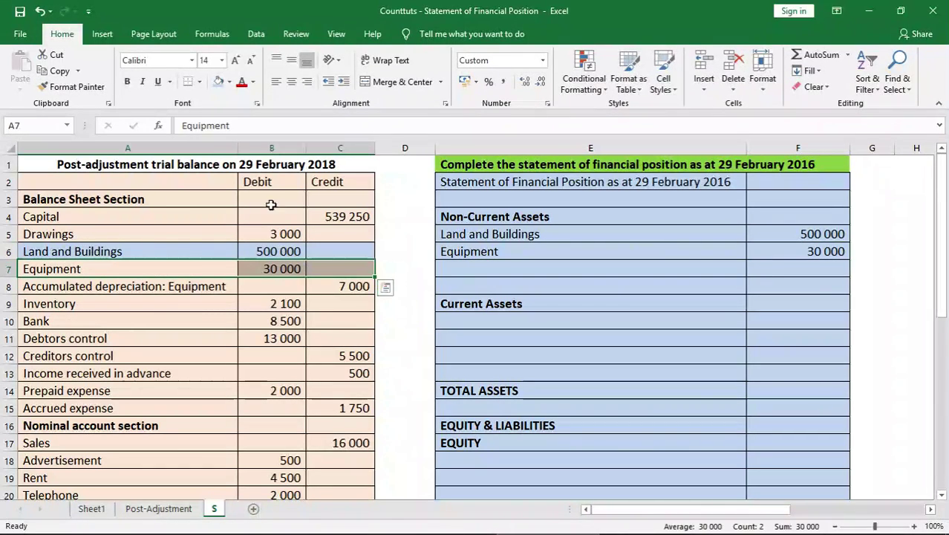
pyautogui.click(218, 82)
pyautogui.click(171, 283)
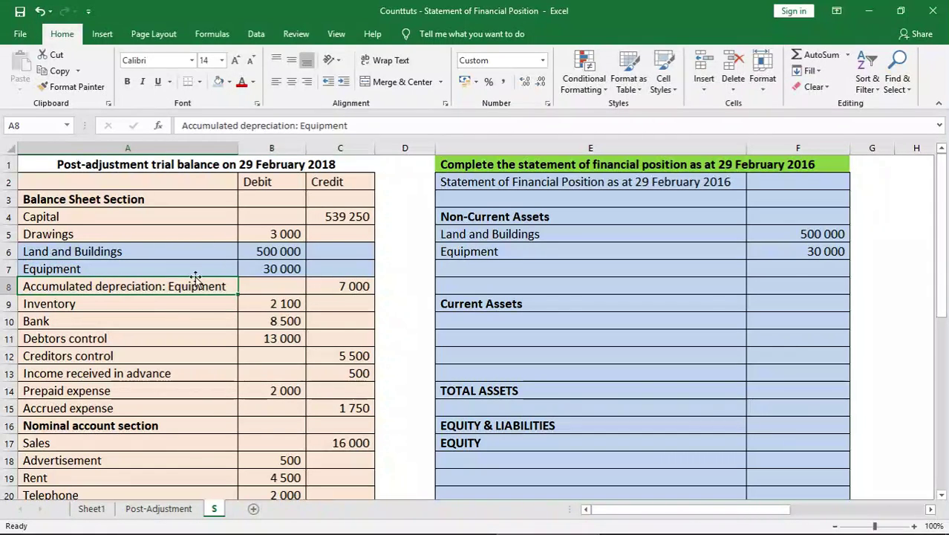
pyautogui.click(517, 265)
pyautogui.write('Acc')
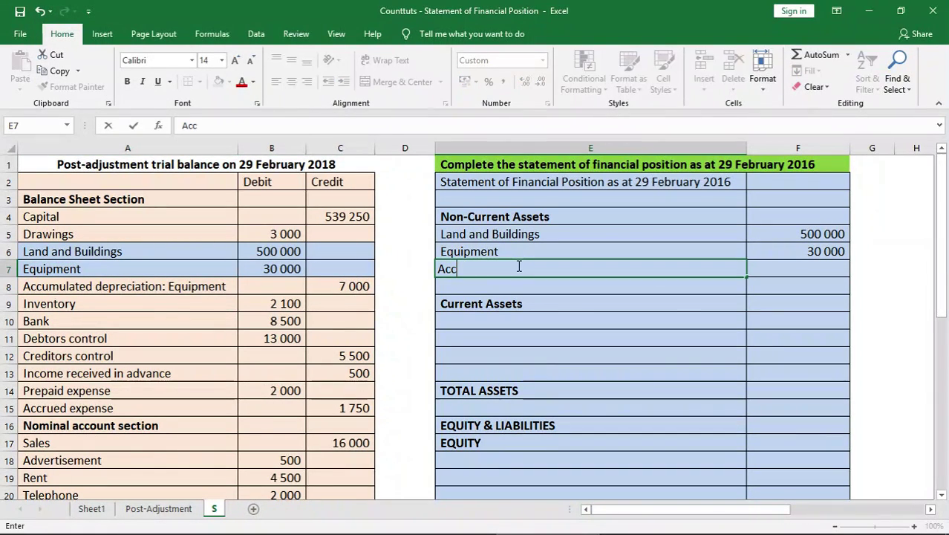
pyautogui.write('umulated')
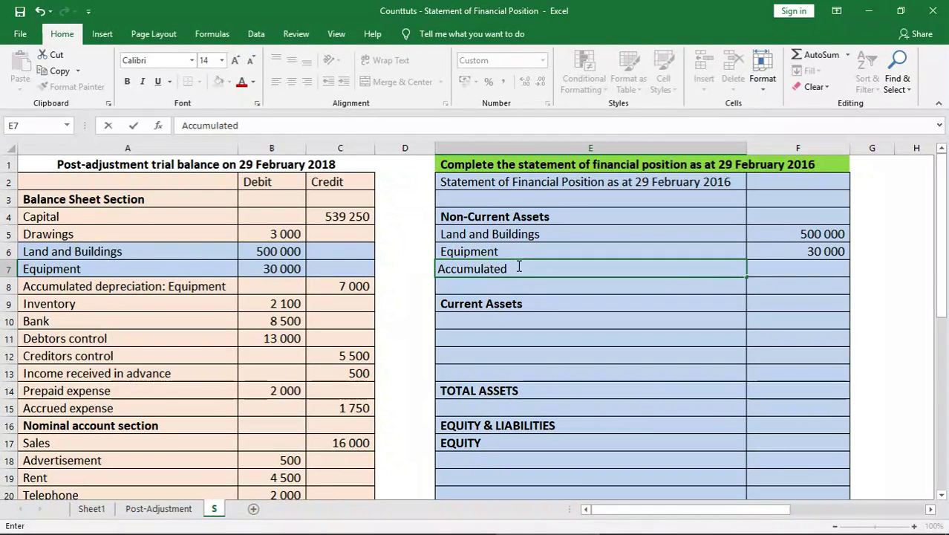
pyautogui.write(' depreciati')
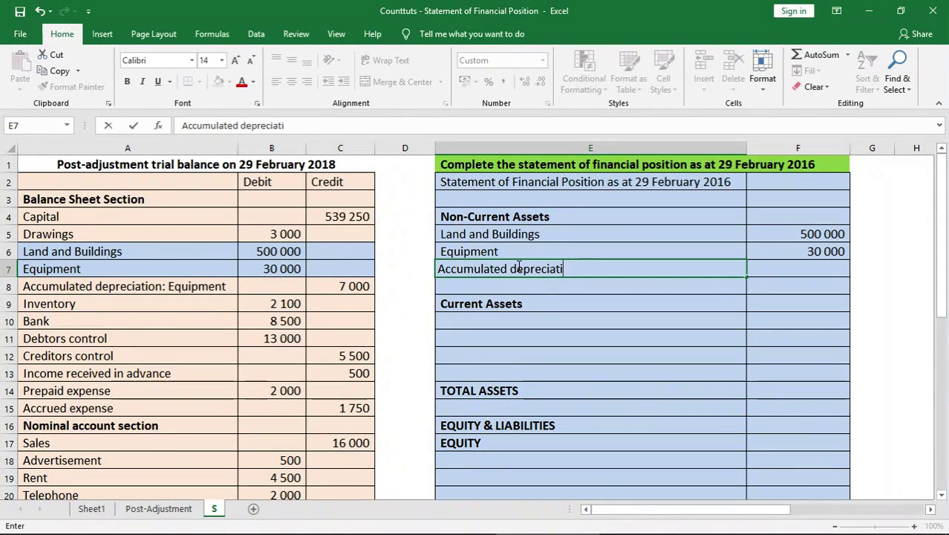
pyautogui.write('on: E')
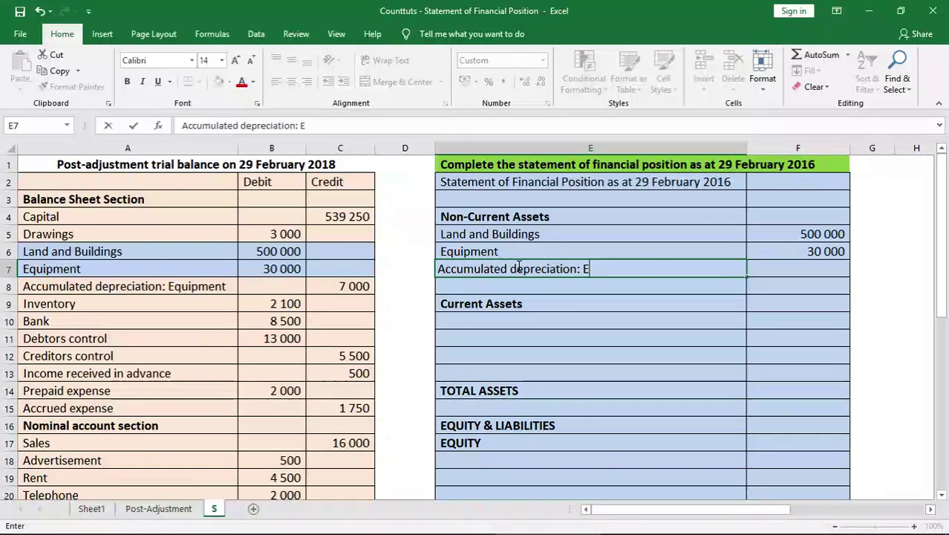
pyautogui.write('quipment')
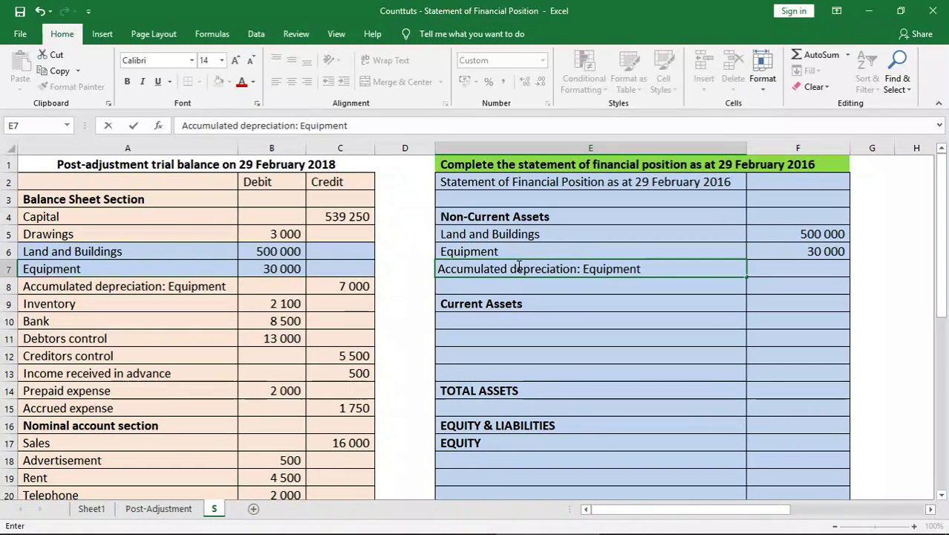
pyautogui.press('Tab')
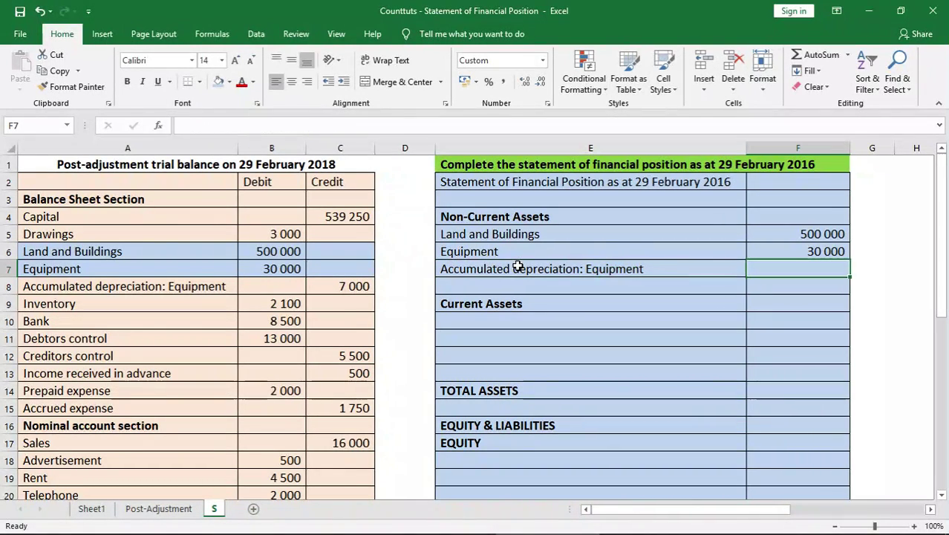
pyautogui.write('7000)')
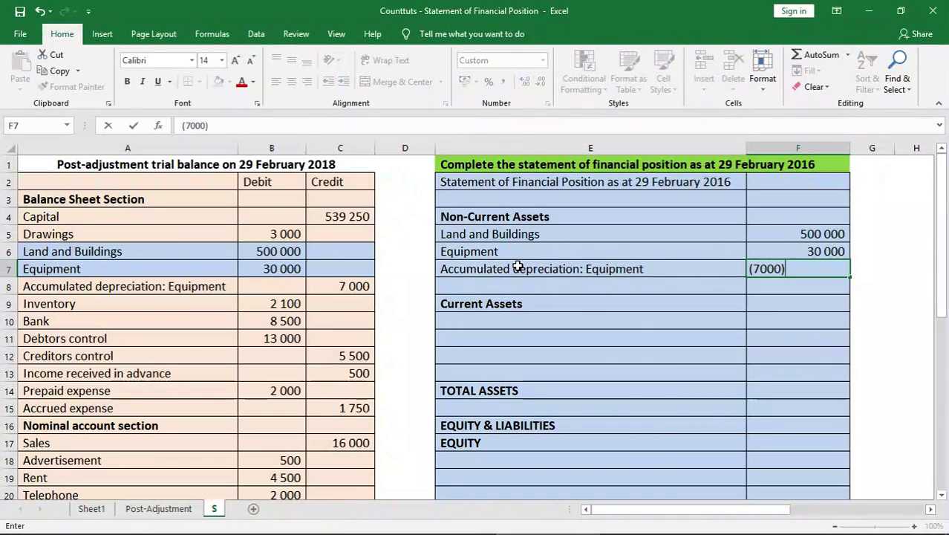
pyautogui.press('Return')
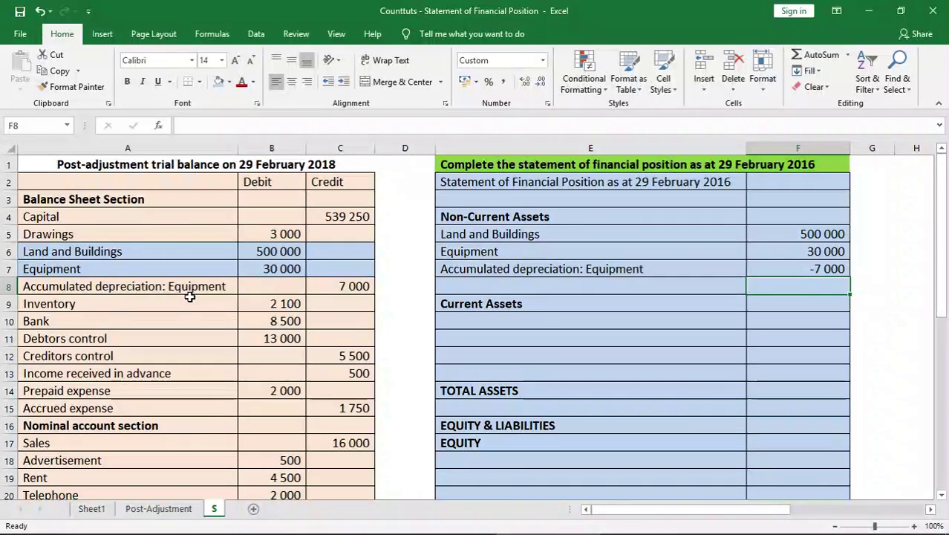
pyautogui.click(190, 297)
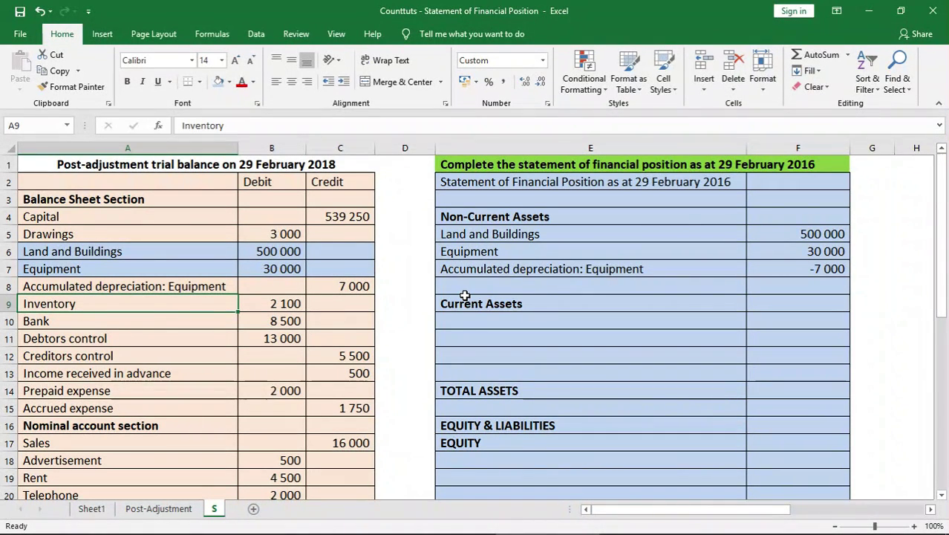
# - Enter Inventory at 2 100 in E10:F10 and select its trial balance row
pyautogui.click(472, 318)
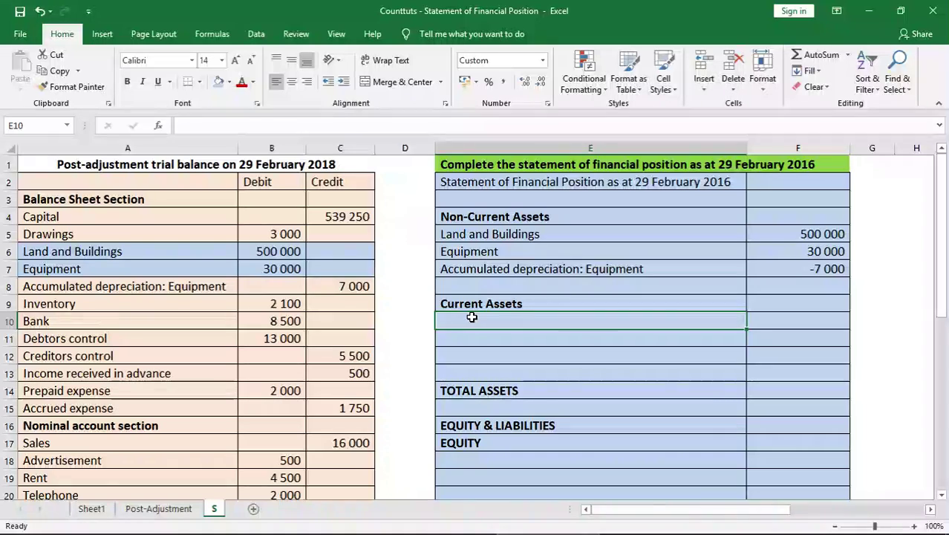
pyautogui.write('Inventory')
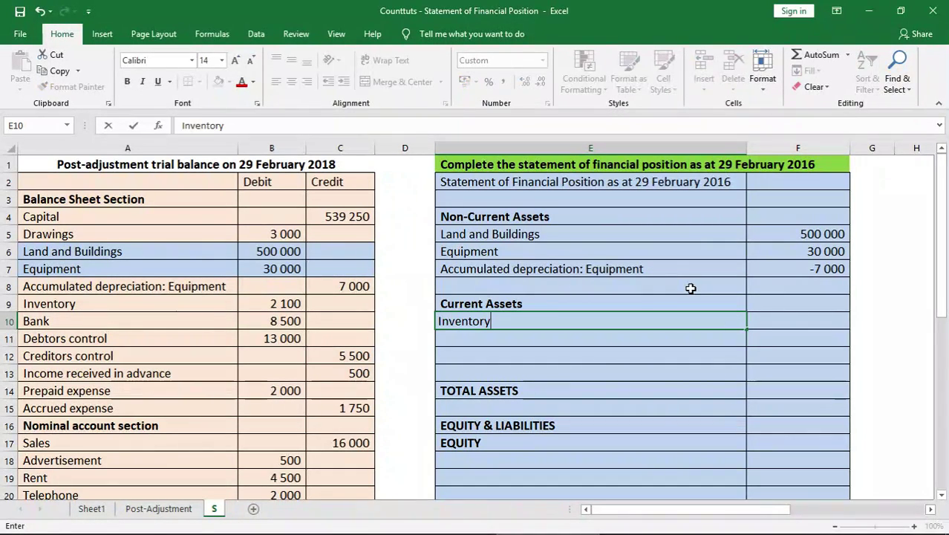
pyautogui.press('Tab')
pyautogui.write('2100')
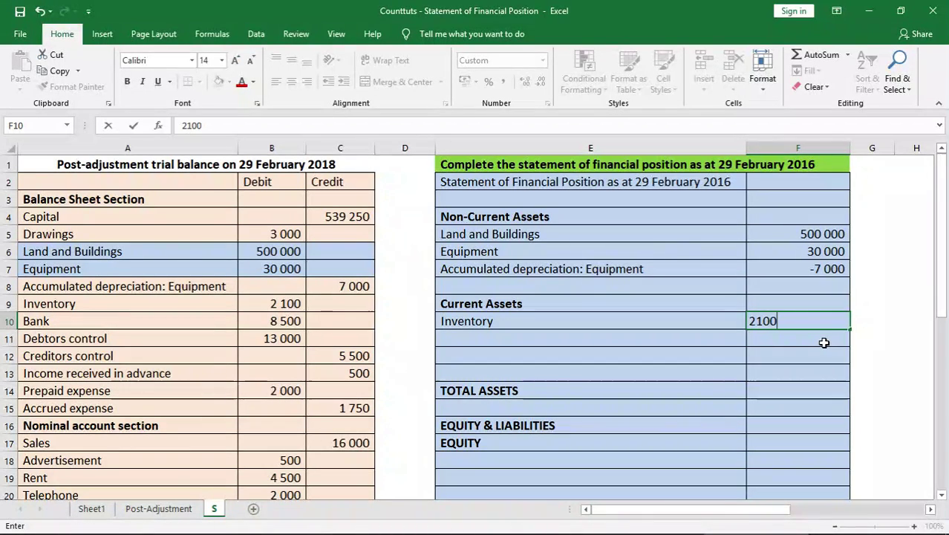
pyautogui.click(824, 342)
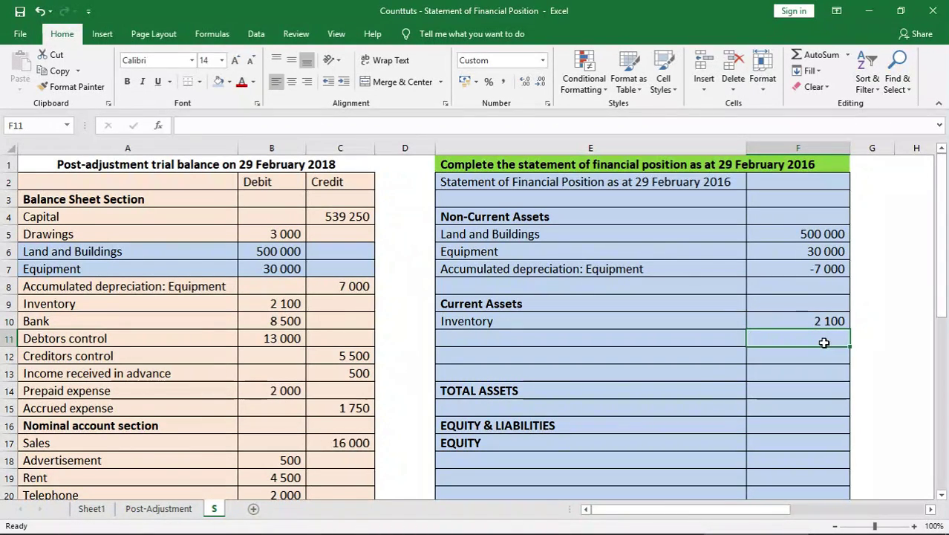
pyautogui.moveTo(89, 298); pyautogui.dragTo(349, 302)
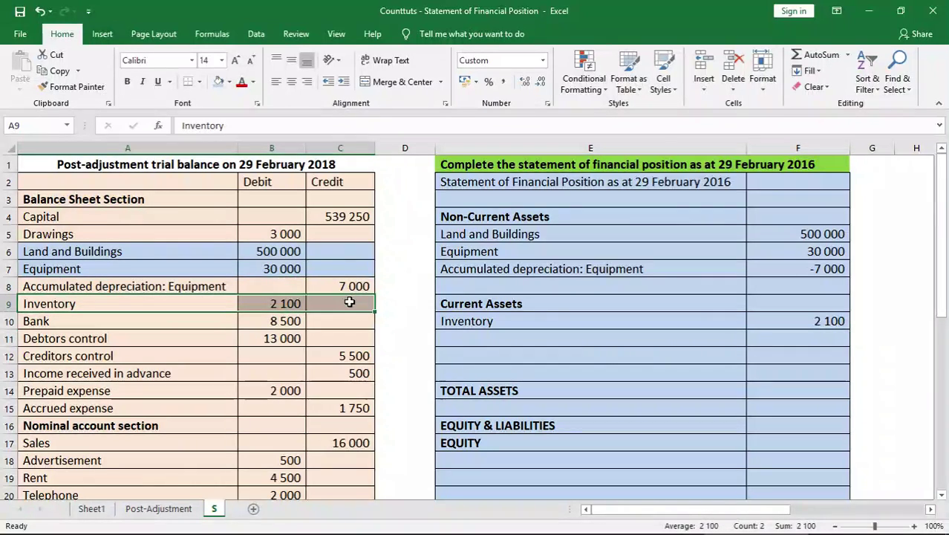
# - Shade the Inventory row blue, then add Bank at 8 500 and shade its row blue
pyautogui.click(218, 82)
pyautogui.click(156, 329)
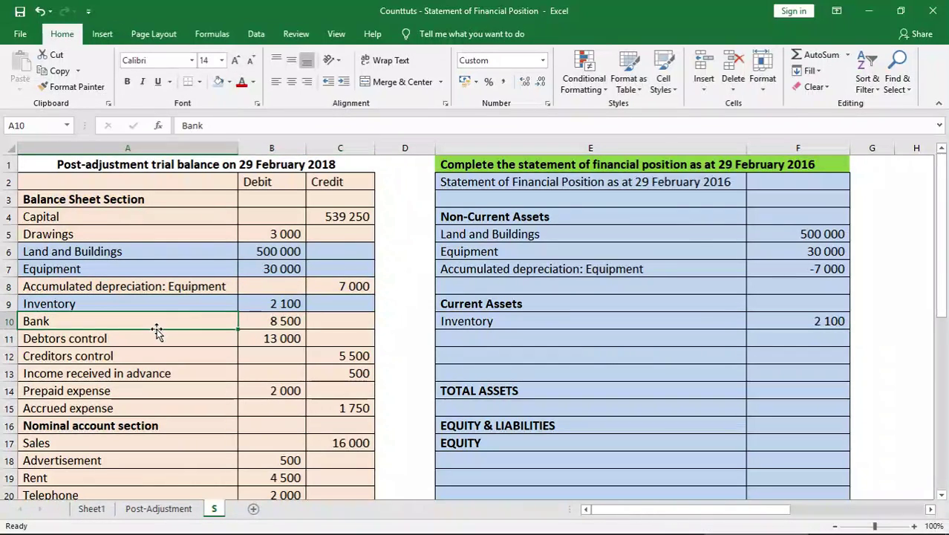
pyautogui.click(527, 341)
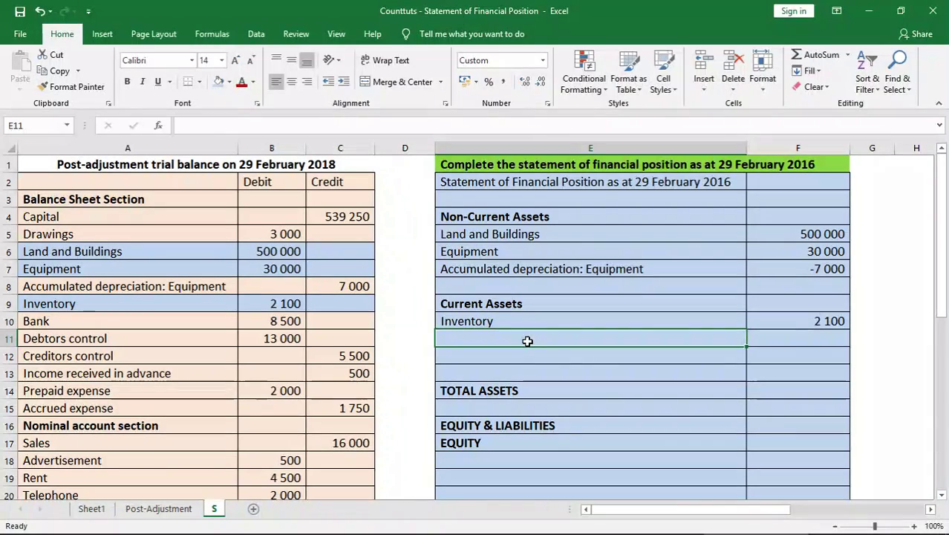
pyautogui.write('Bank')
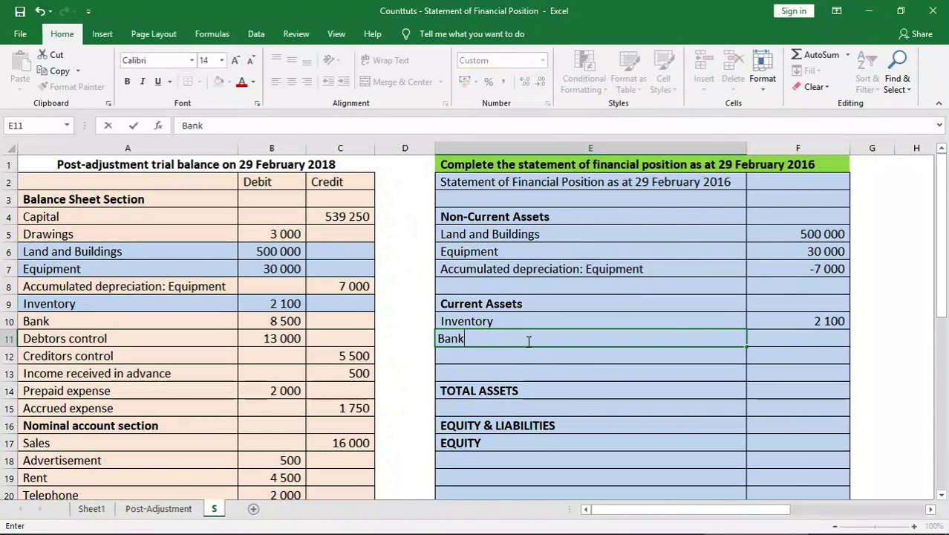
pyautogui.press('Tab')
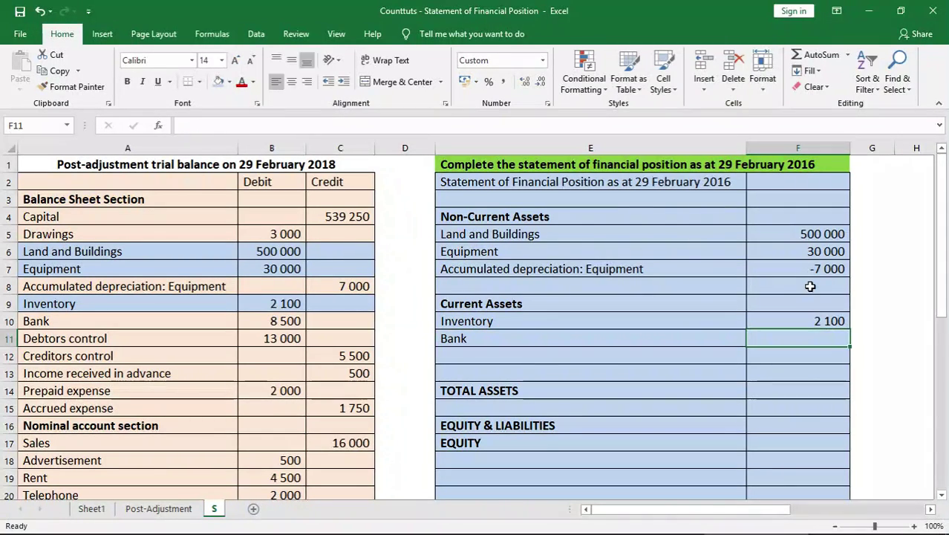
pyautogui.write('8500')
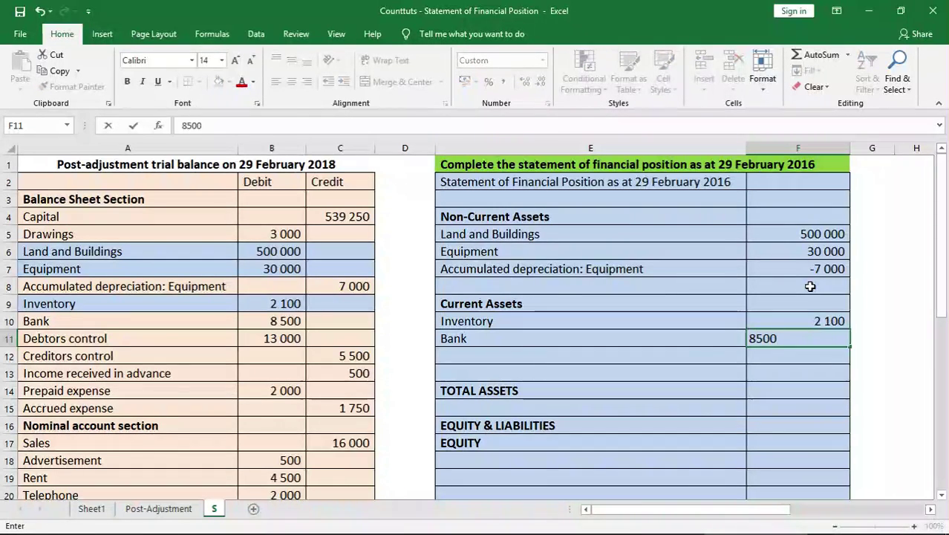
pyautogui.press('Return')
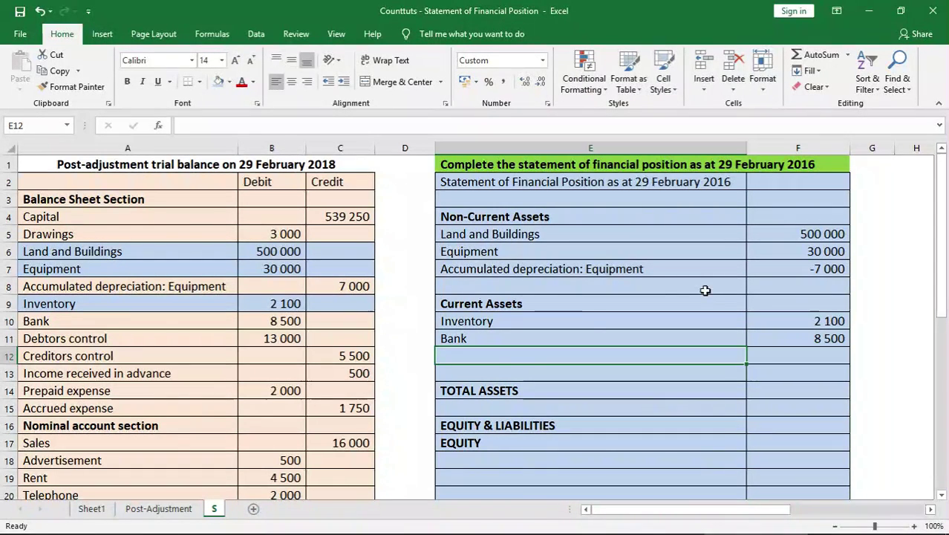
pyautogui.click(160, 321)
pyautogui.moveTo(161, 321); pyautogui.dragTo(335, 318)
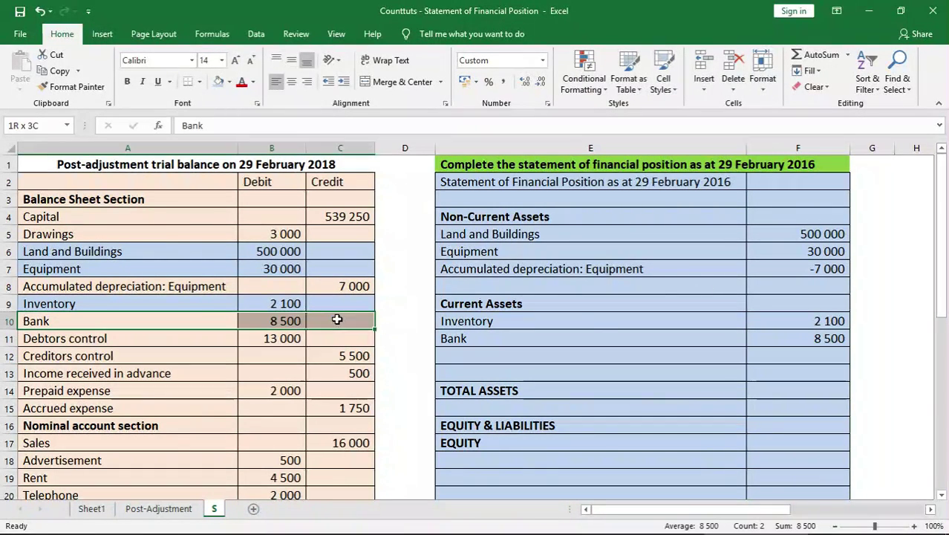
pyautogui.click(219, 84)
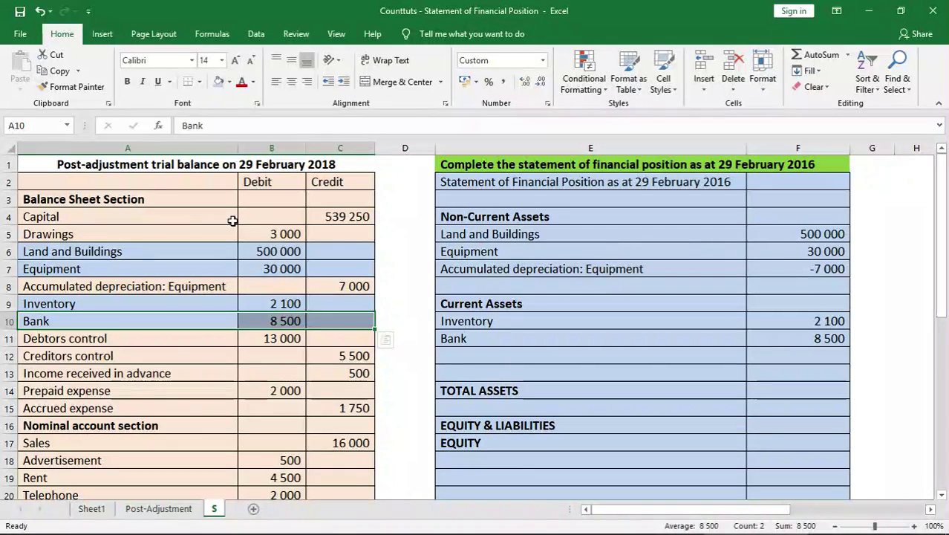
# - Add Debtors control at 13 000 and shade its trial balance row blue
pyautogui.click(177, 341)
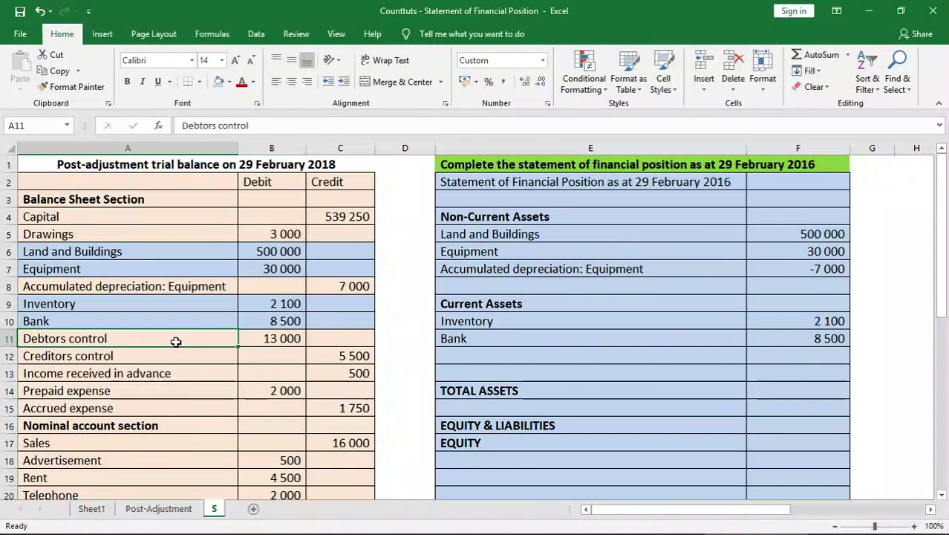
pyautogui.click(573, 361)
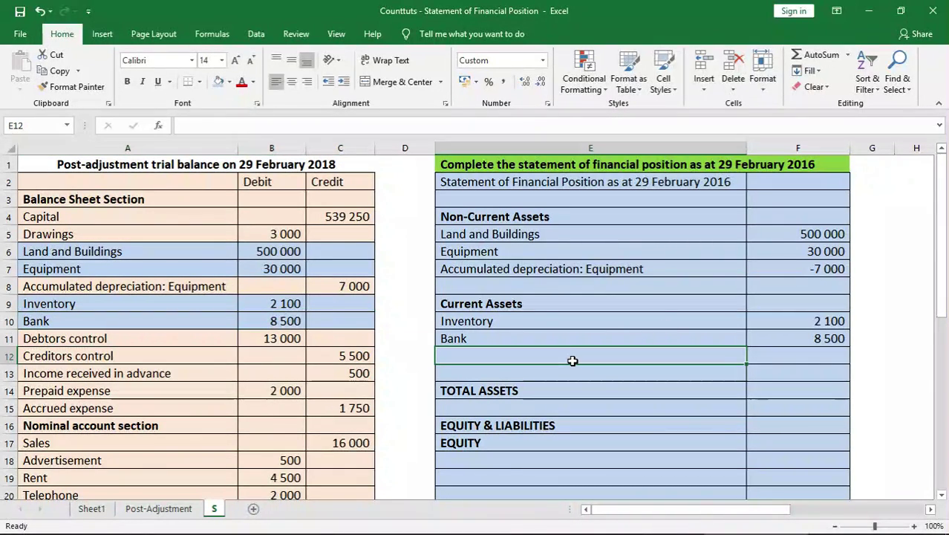
pyautogui.write('Debtors ')
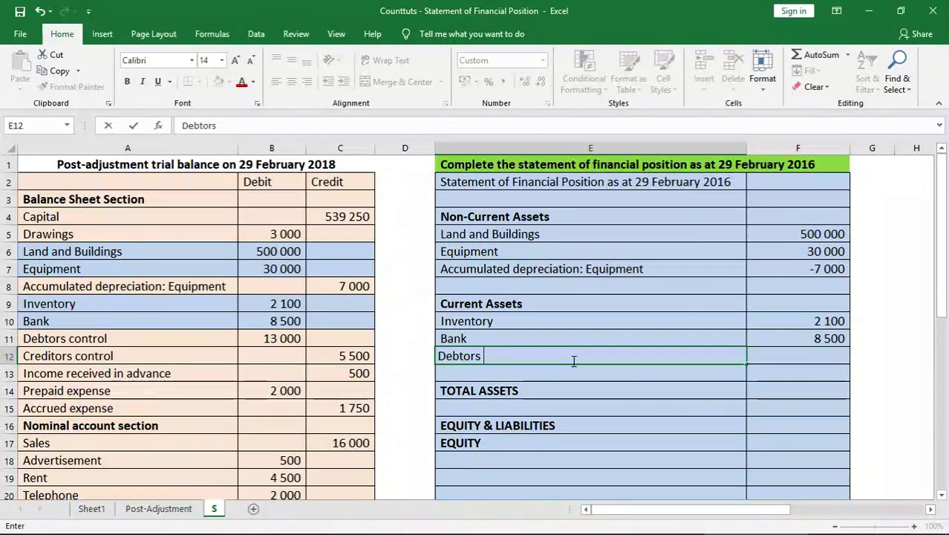
pyautogui.write('control')
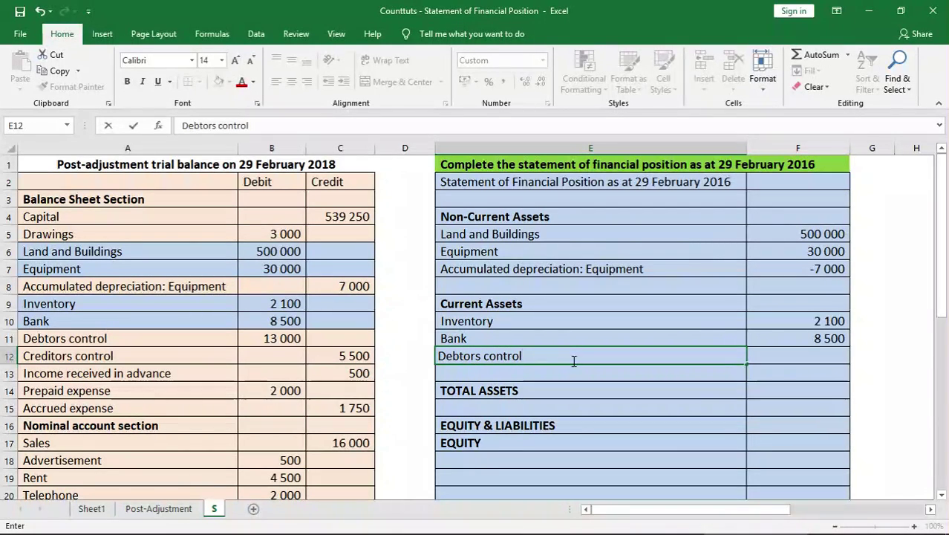
pyautogui.press('Tab')
pyautogui.write('1300')
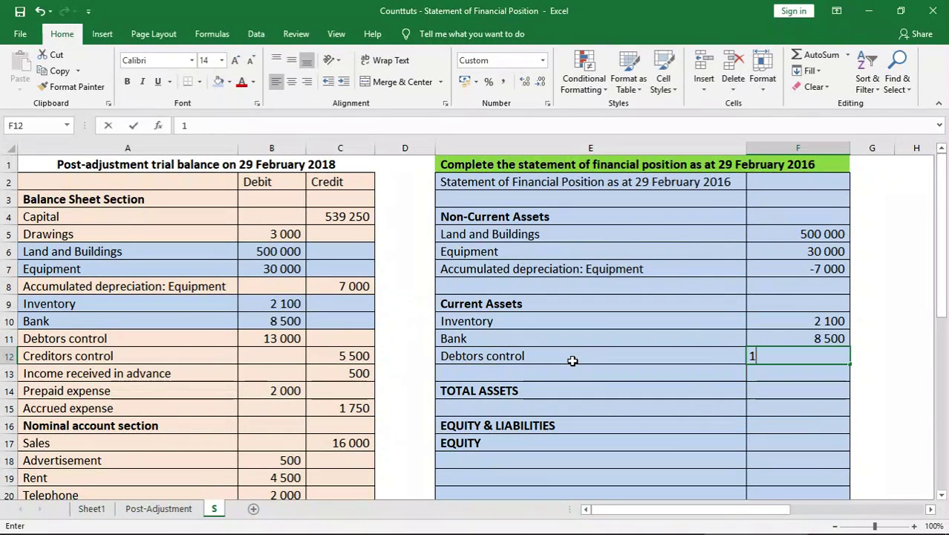
pyautogui.press('Return')
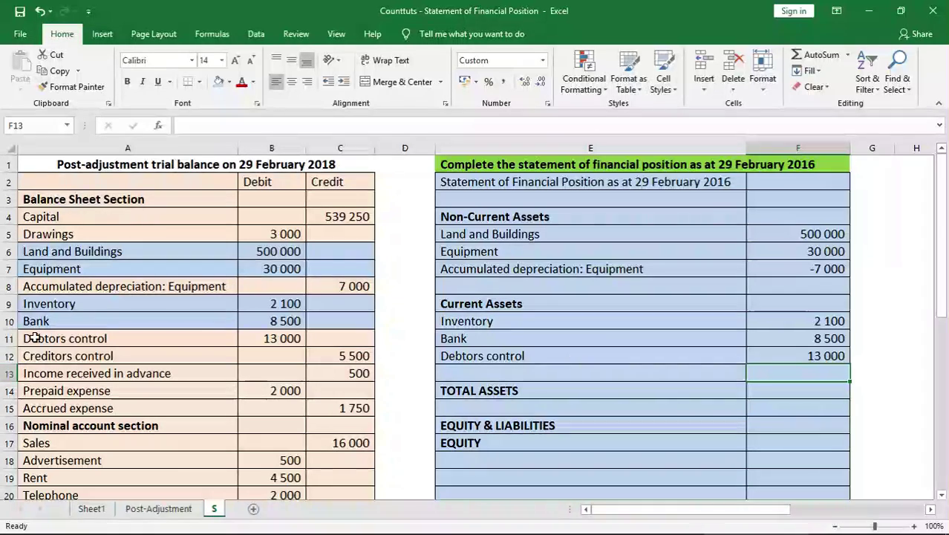
pyautogui.moveTo(70, 340); pyautogui.dragTo(343, 343)
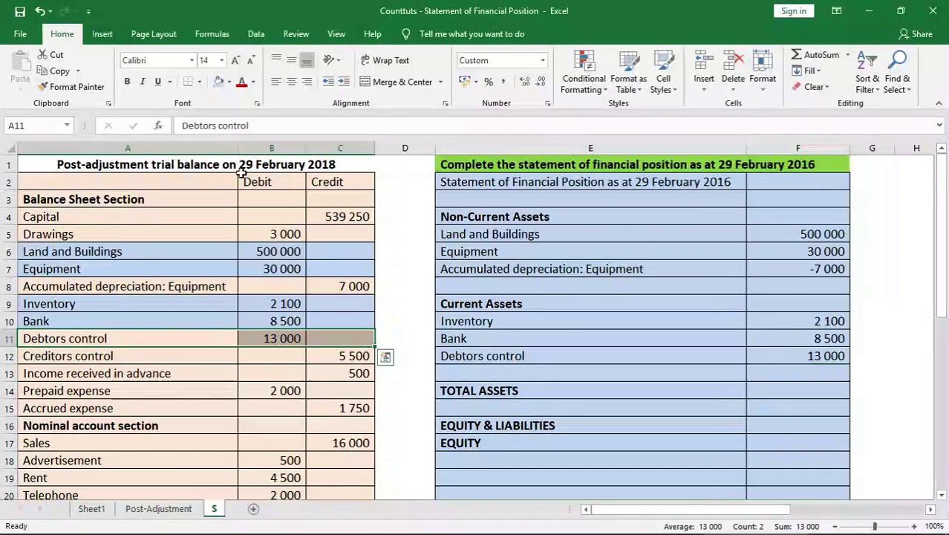
pyautogui.click(219, 81)
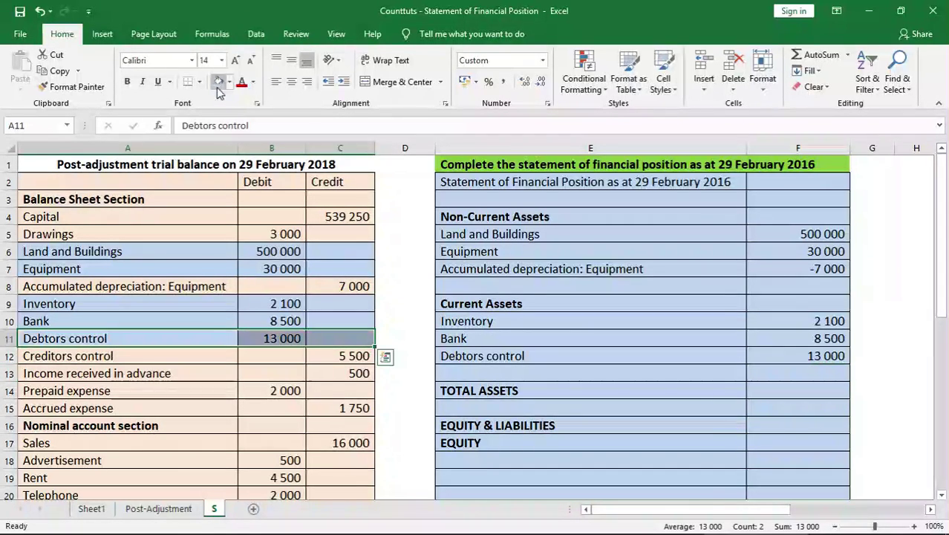
pyautogui.click(120, 357)
# - Add Prepaid expense at 2 000 in E13:F13 and select its trial balance row
pyautogui.click(127, 374)
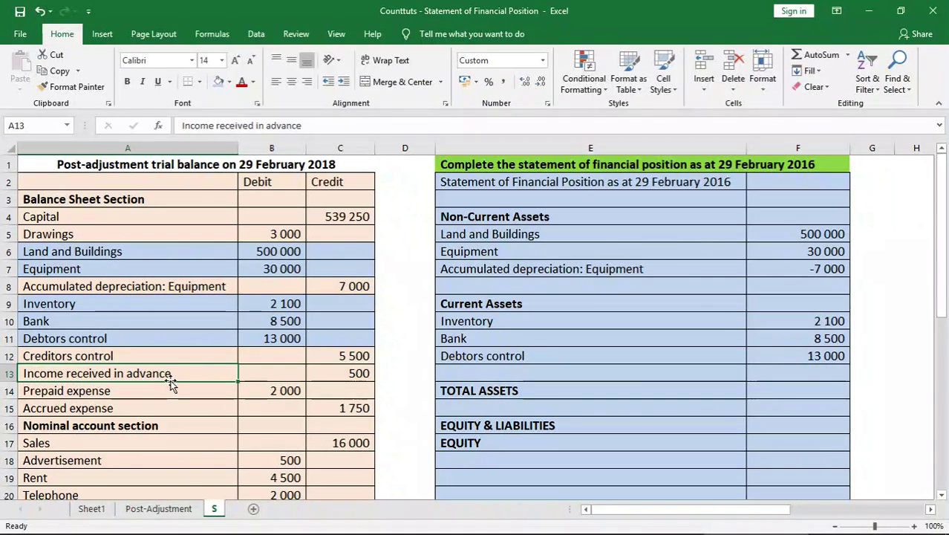
pyautogui.press('Down')
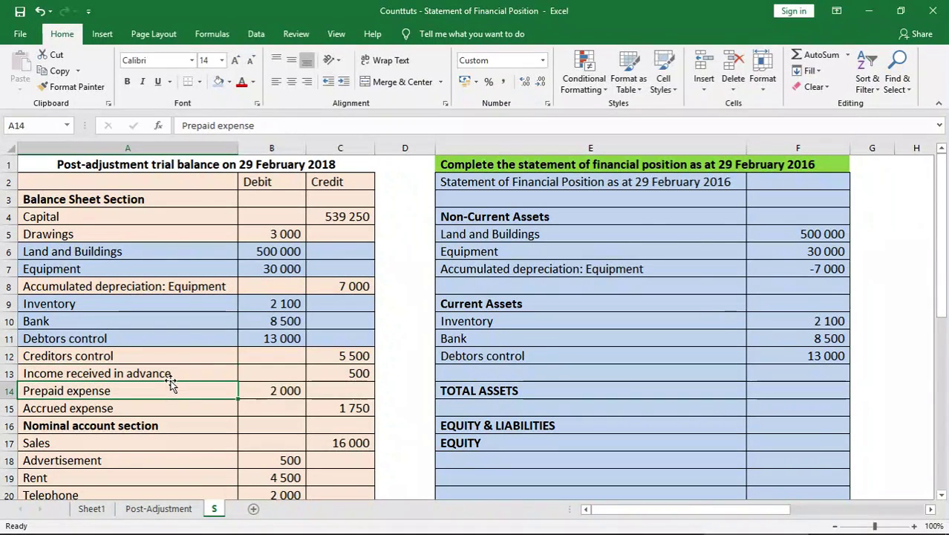
pyautogui.click(468, 379)
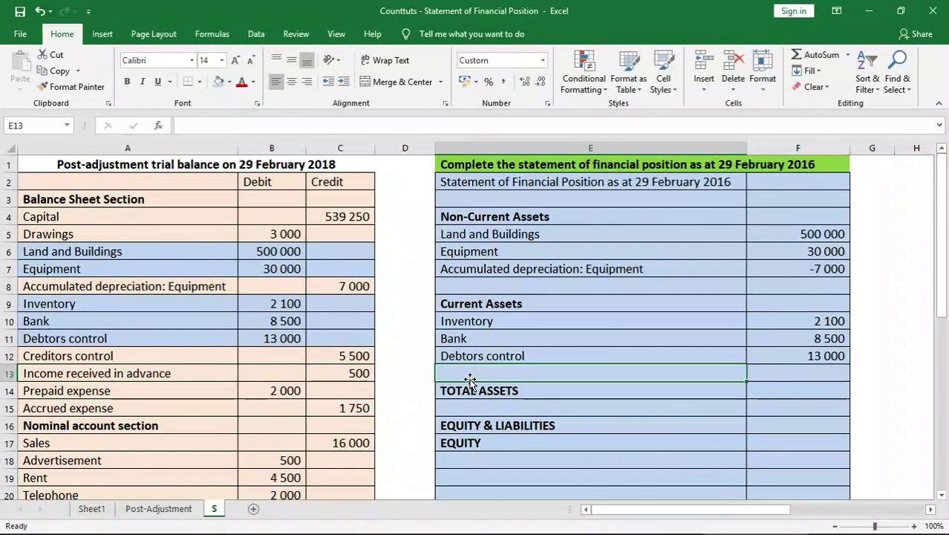
pyautogui.write('Prepa')
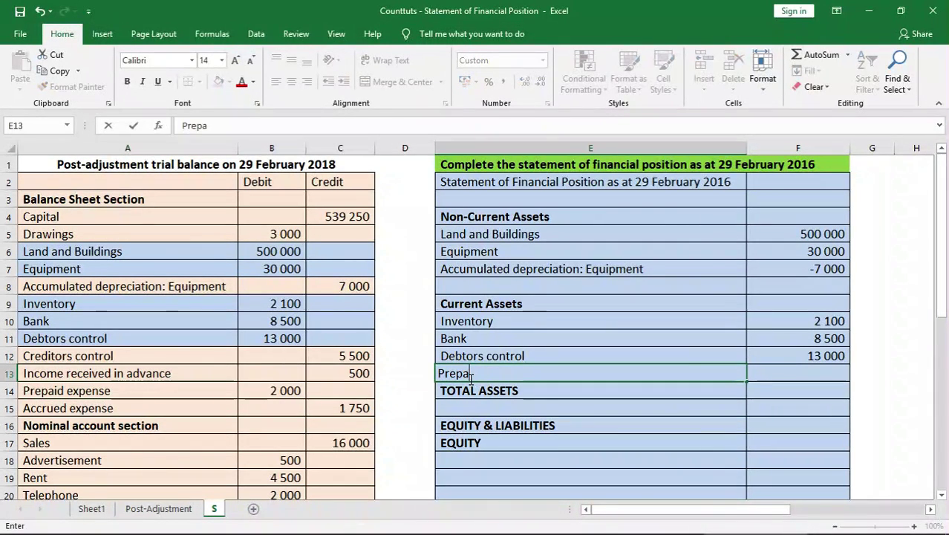
pyautogui.write('id expense')
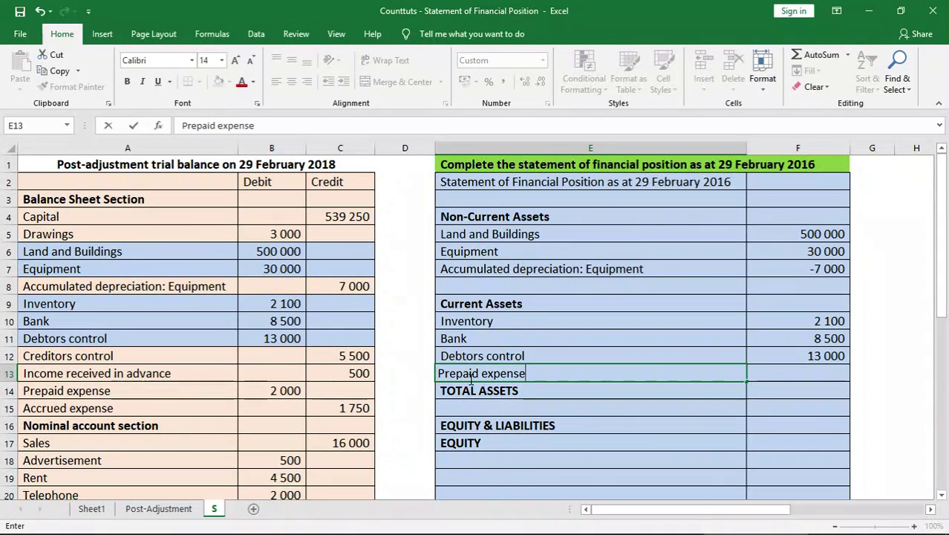
pyautogui.press('Tab')
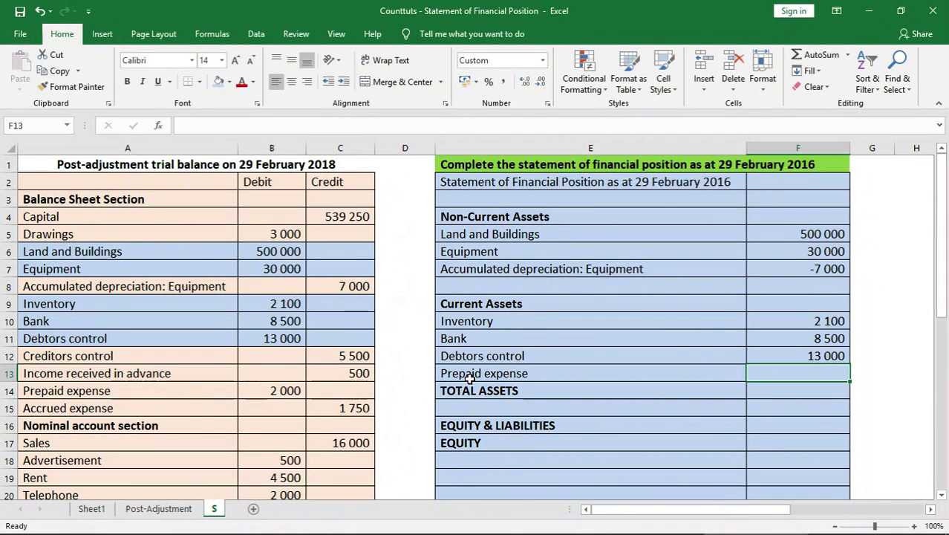
pyautogui.write('2000')
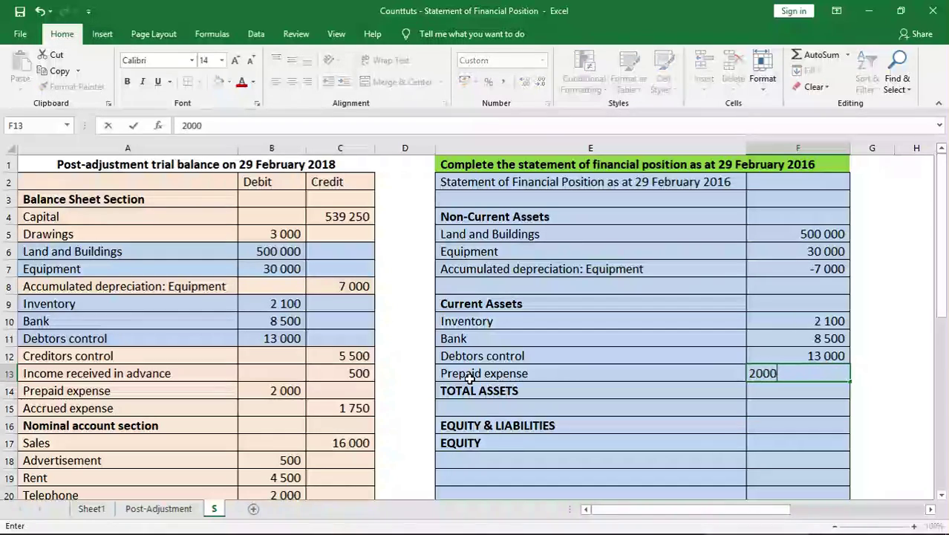
pyautogui.press('Return')
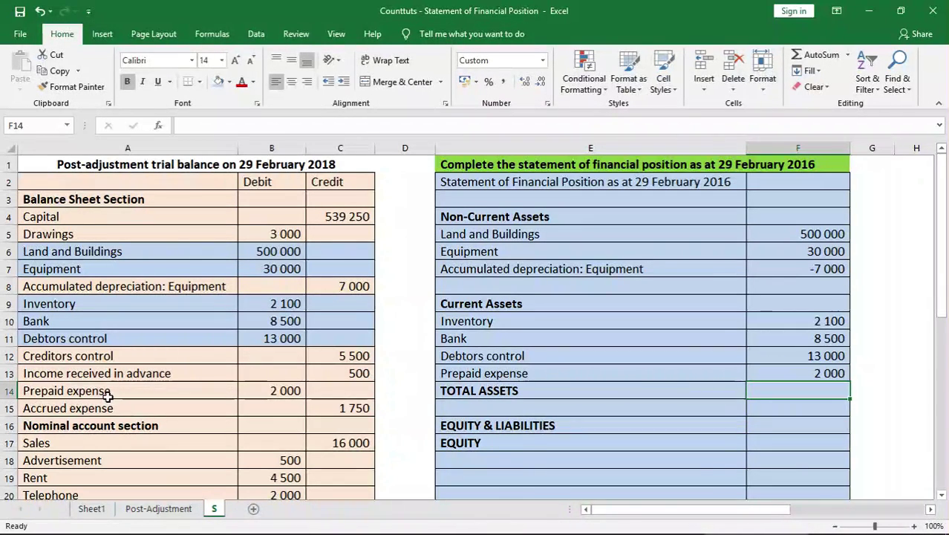
pyautogui.moveTo(108, 393); pyautogui.dragTo(345, 392)
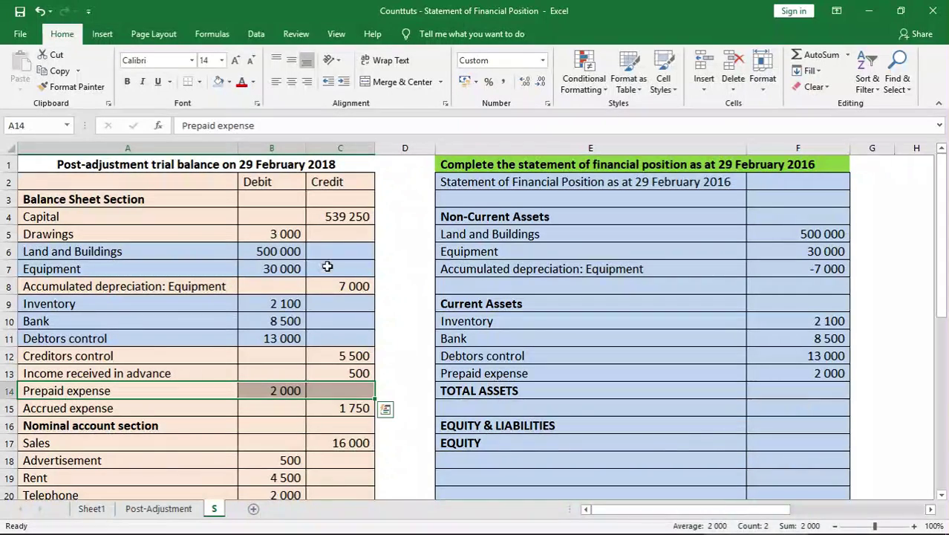
# - Shade the Prepaid expense trial balance row blue
pyautogui.click(220, 87)
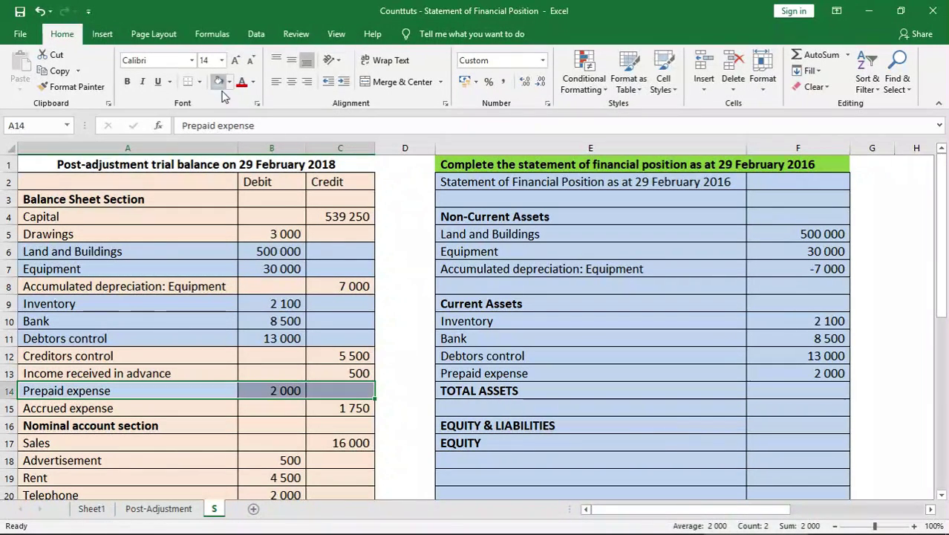
pyautogui.click(316, 392)
pyautogui.press('Left')
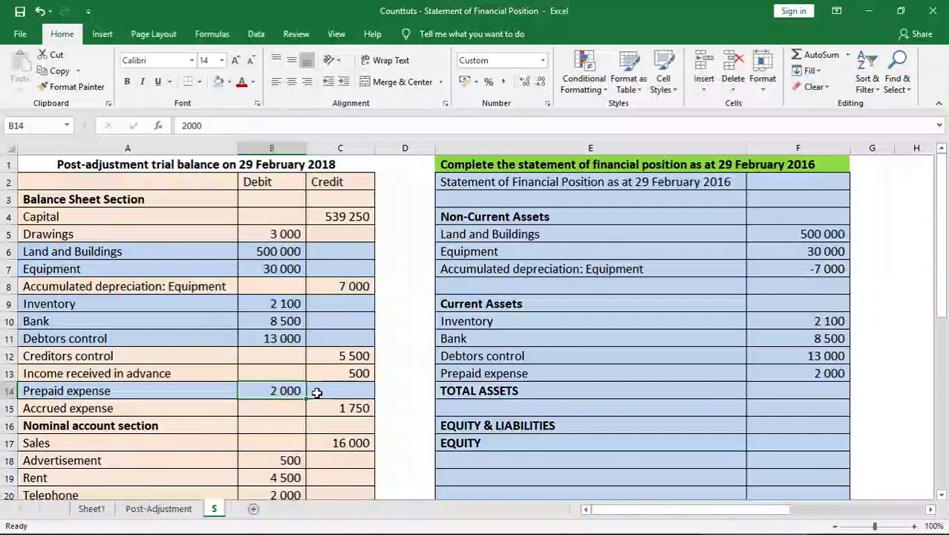
pyautogui.press('Up')
pyautogui.press('Up')
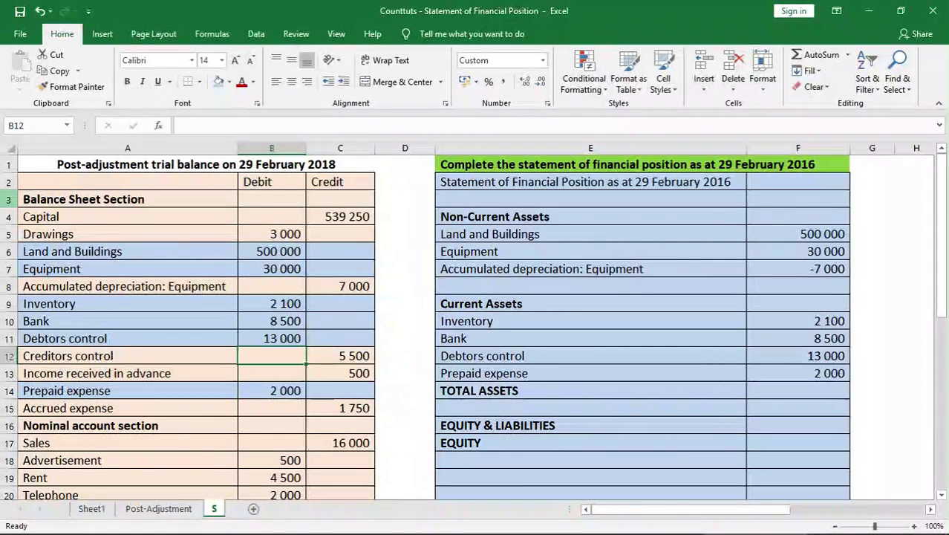
# - Shade the accumulated depreciation row peach and review the remaining trial balance accounts
pyautogui.moveTo(65, 289); pyautogui.dragTo(331, 284)
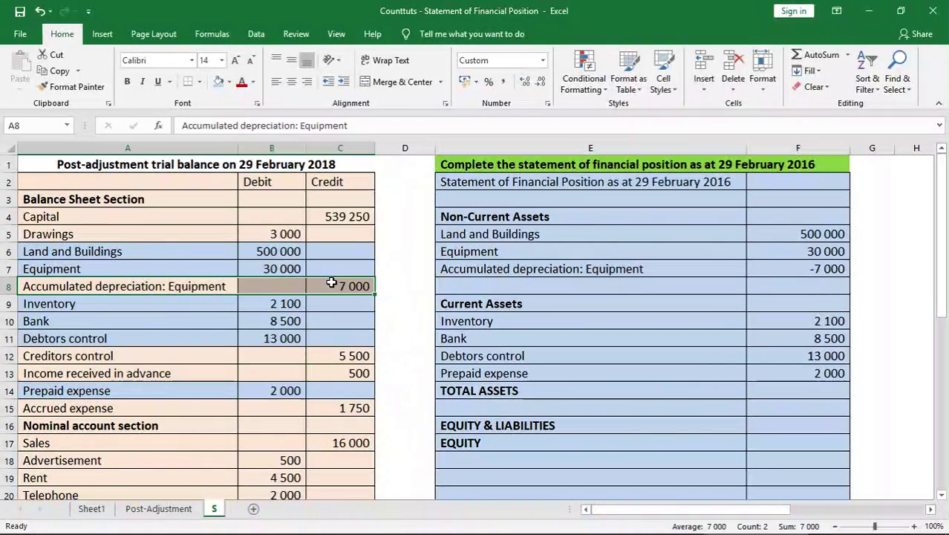
pyautogui.click(219, 81)
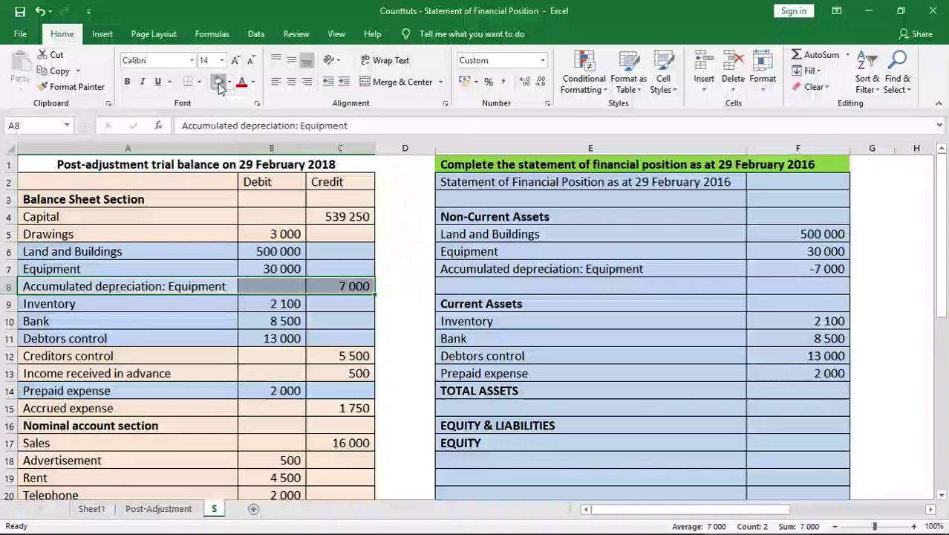
pyautogui.click(227, 379)
pyautogui.press('Down')
pyautogui.press('Down')
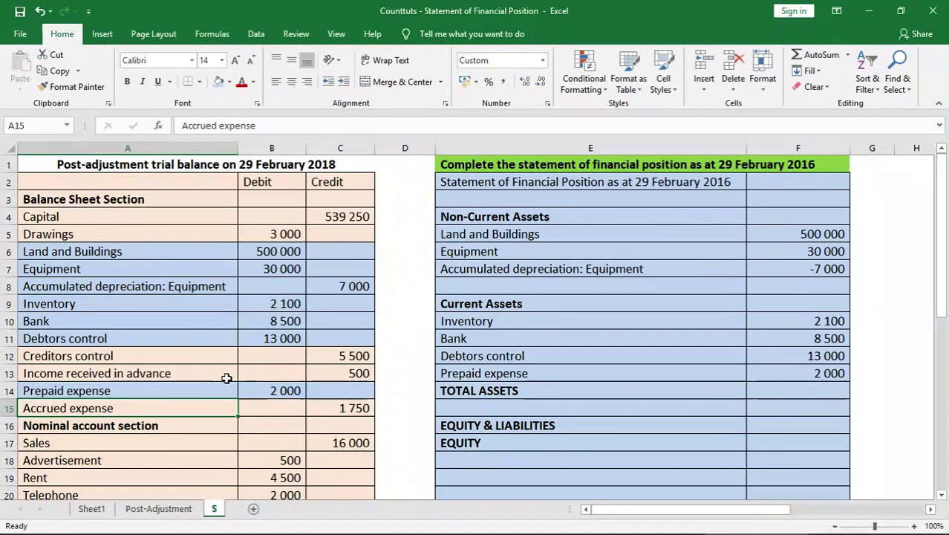
pyautogui.press('Down')
pyautogui.press('Down')
pyautogui.press('Down')
pyautogui.press('Down')
pyautogui.press('Down')
pyautogui.press('Down')
pyautogui.press('Down')
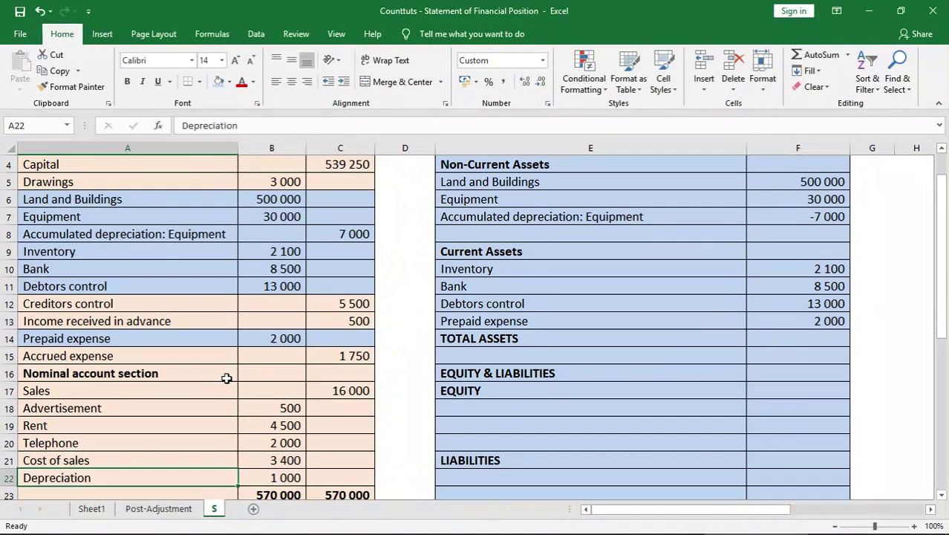
pyautogui.press('Up')
pyautogui.press('Up')
pyautogui.press('Up')
pyautogui.press('Up')
pyautogui.press('Up')
pyautogui.press('Up')
pyautogui.press('Up')
pyautogui.press('Up')
pyautogui.press('Up')
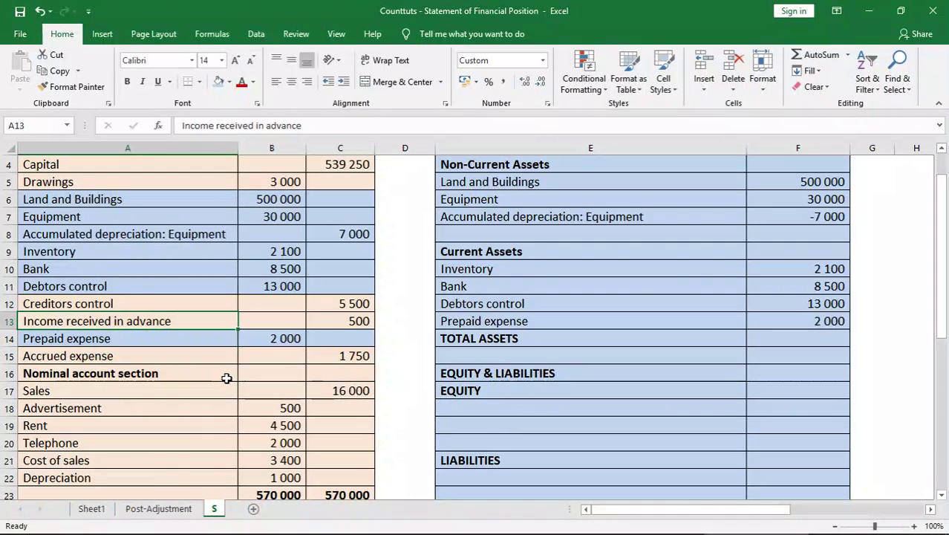
pyautogui.press('Up')
pyautogui.press('Up')
pyautogui.press('Up')
pyautogui.press('Up')
pyautogui.press('Up')
pyautogui.press('Up')
pyautogui.press('Up')
pyautogui.press('Up')
pyautogui.press('Up')
pyautogui.press('Up')
pyautogui.press('Up')
pyautogui.press('Up')
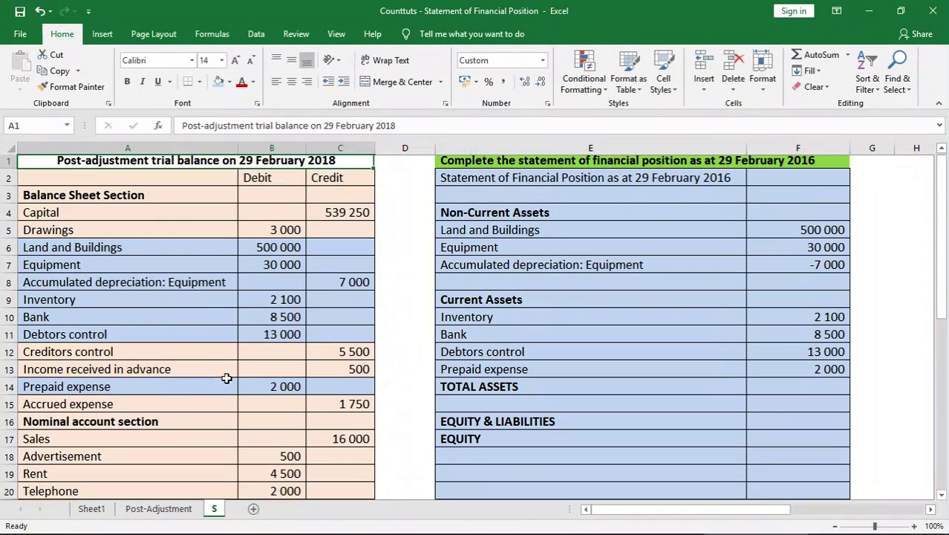
pyautogui.press('Down')
pyautogui.press('Down')
pyautogui.press('Down')
pyautogui.press('Down')
pyautogui.press('Down')
pyautogui.press('Down')
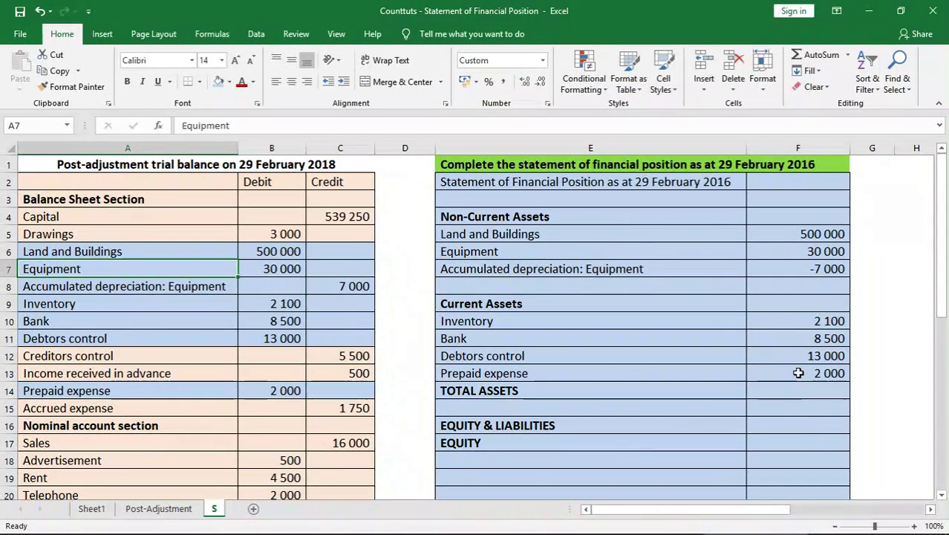
# - Sum the non-current asset amounts into the Non-Current Assets total of 523 000
pyautogui.click(801, 302)
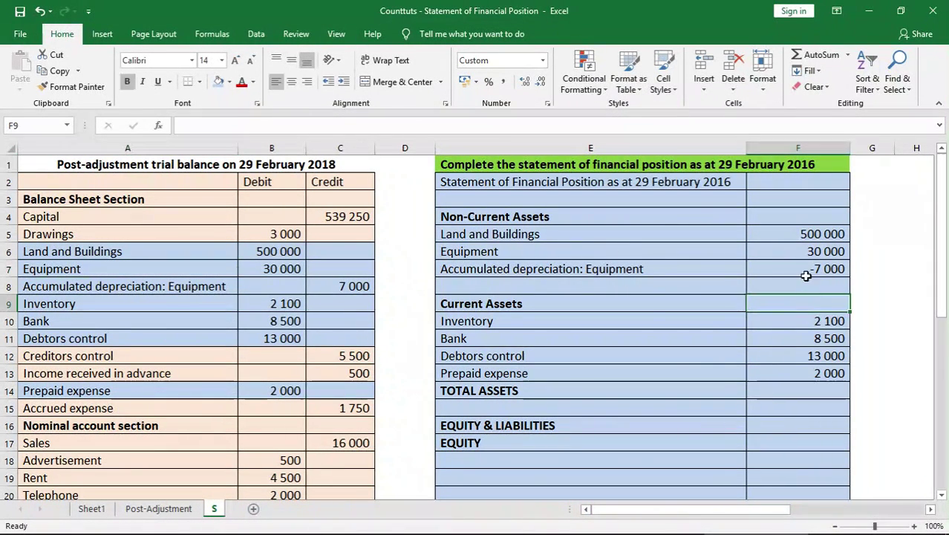
pyautogui.click(810, 217)
pyautogui.write('=')
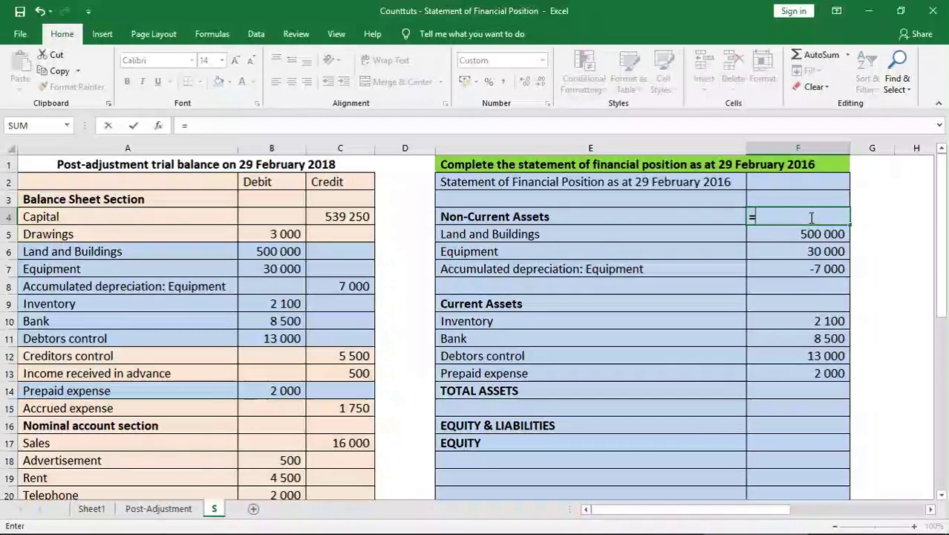
pyautogui.write('sum(')
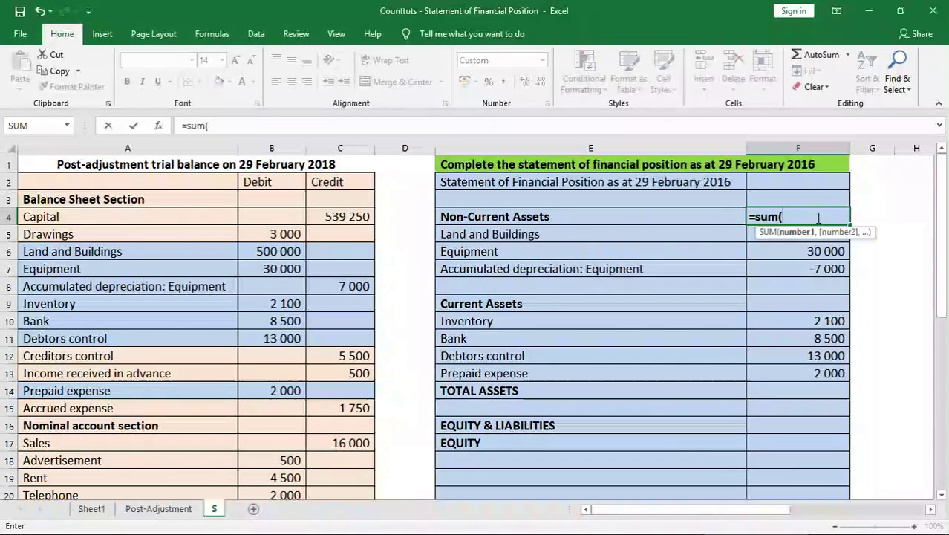
pyautogui.moveTo(752, 232); pyautogui.dragTo(780, 276)
pyautogui.press('Return')
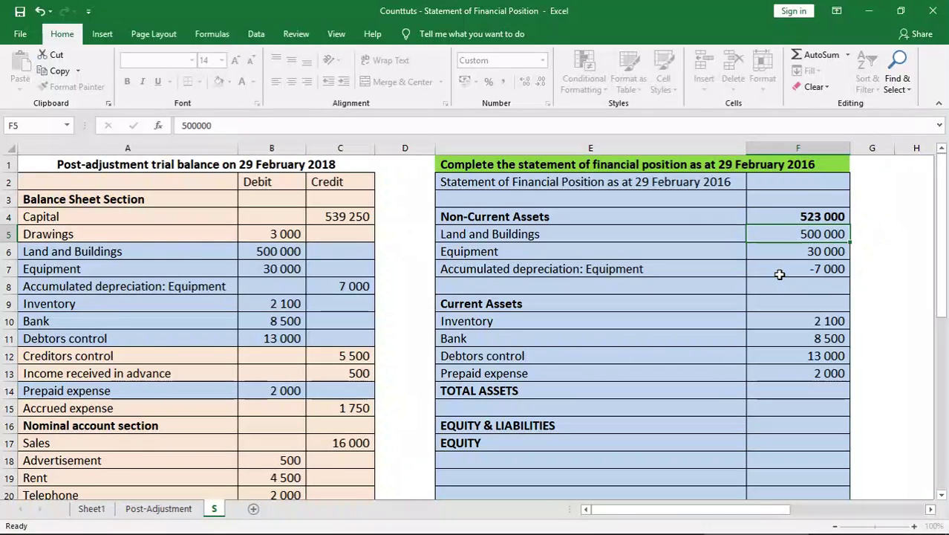
# - Total the current assets in F9 with =SUM(F10:F13), giving 25 600
pyautogui.click(791, 303)
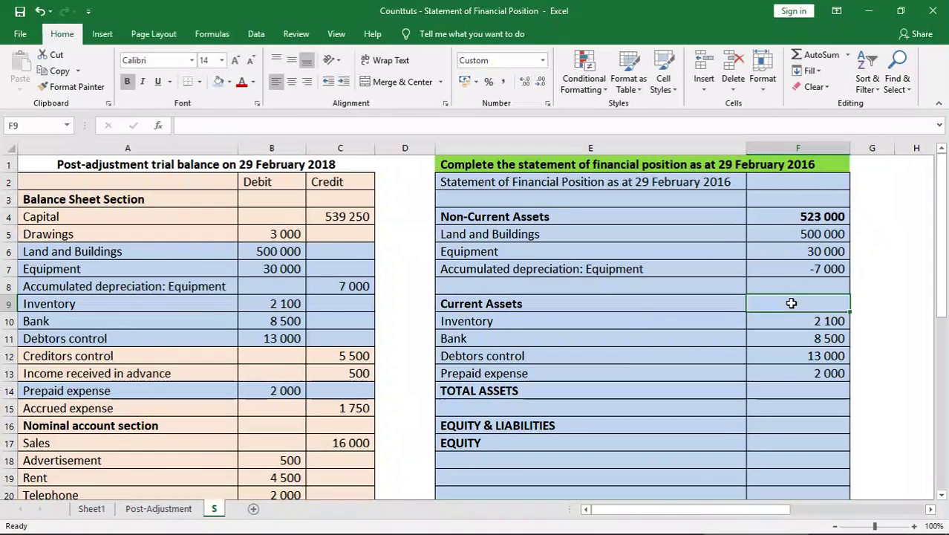
pyautogui.doubleClick(792, 303)
pyautogui.write('=s')
pyautogui.press('BackSpace')
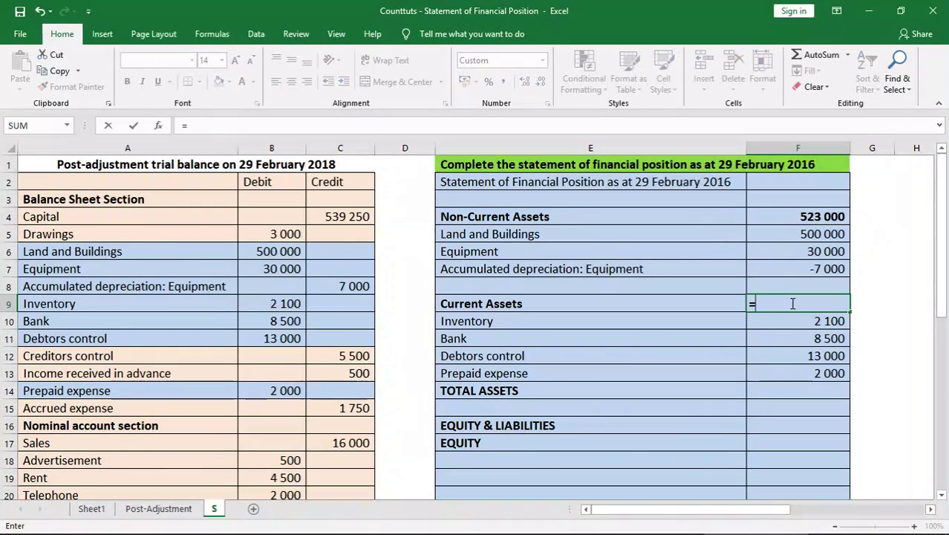
pyautogui.write('sum')
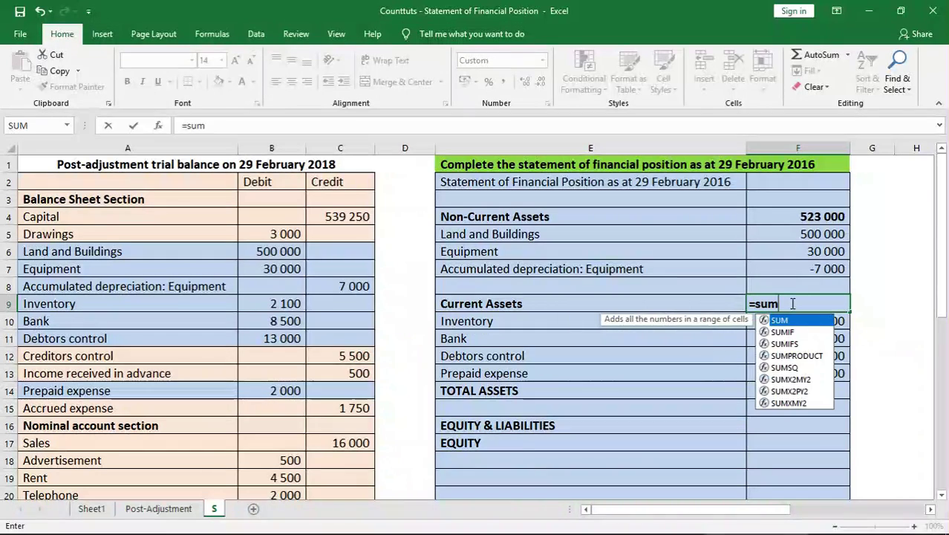
pyautogui.write('(')
pyautogui.moveTo(753, 320); pyautogui.dragTo(753, 365)
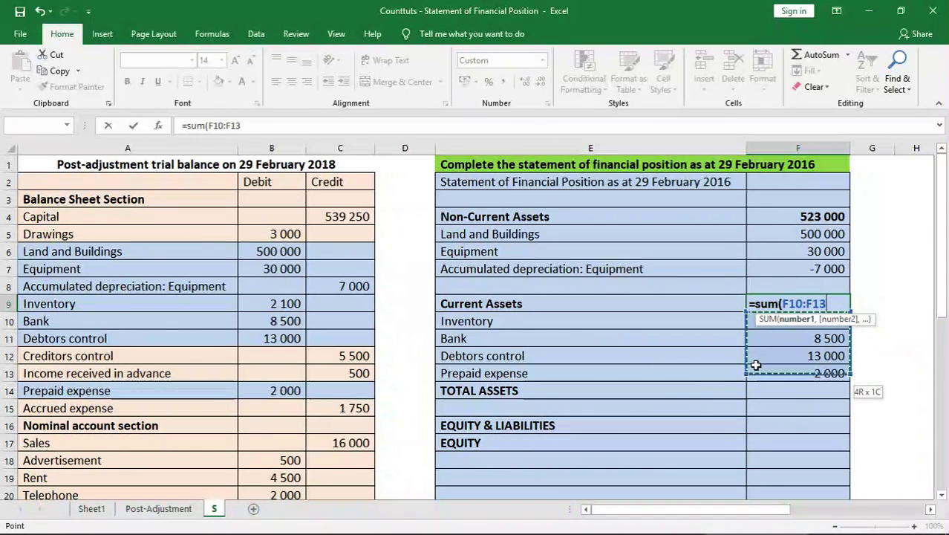
pyautogui.press('Return')
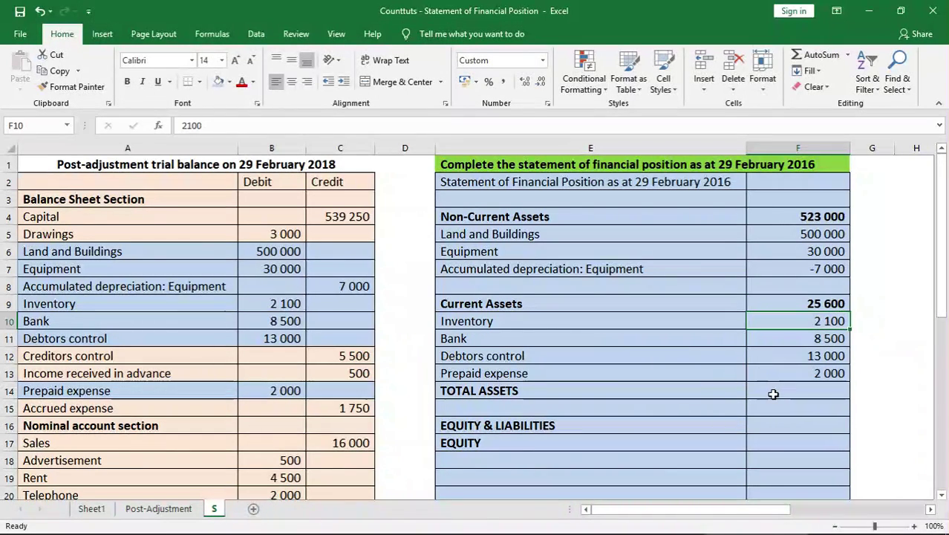
# - Set TOTAL ASSETS in F14 to =F4+F9, giving 548 600
pyautogui.click(773, 394)
pyautogui.write('=')
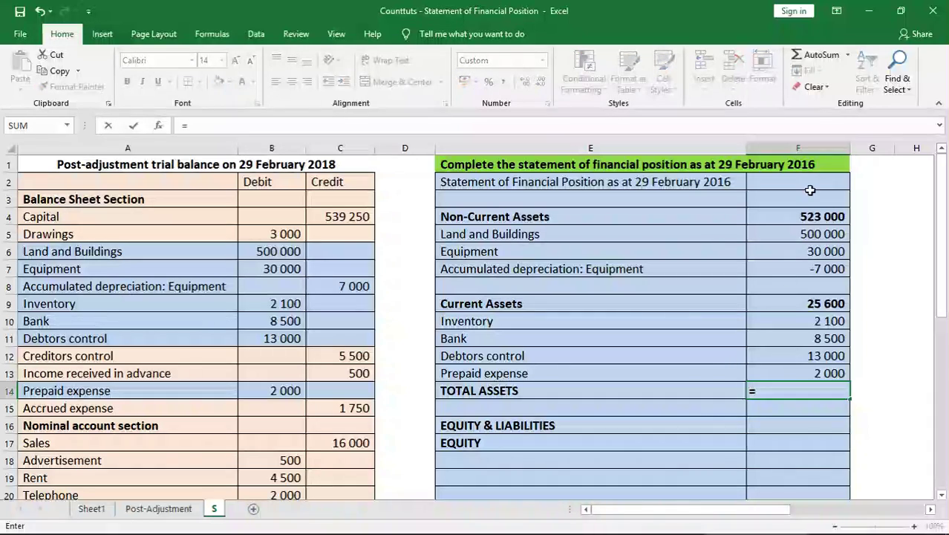
pyautogui.click(813, 213)
pyautogui.write('+')
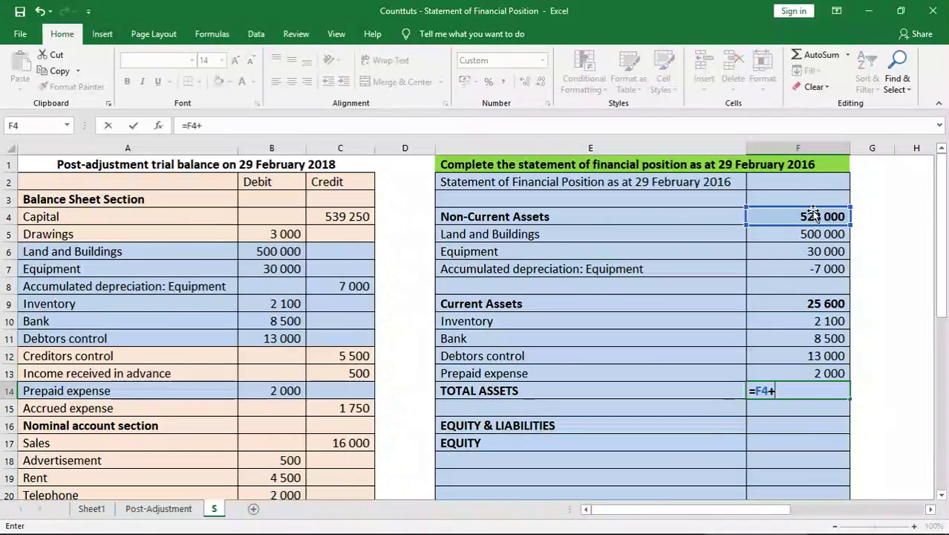
pyautogui.click(806, 297)
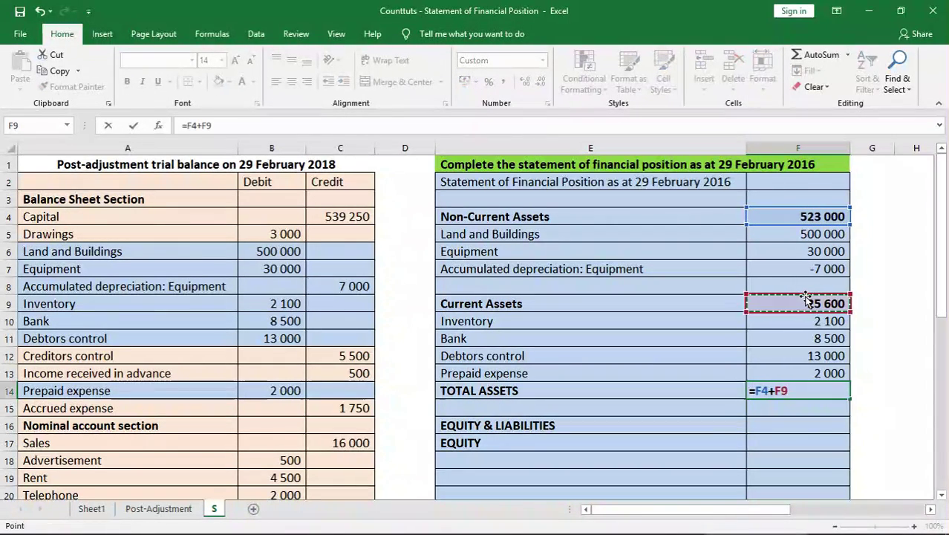
pyautogui.press('Return')
pyautogui.press('Down')
pyautogui.press('Down')
pyautogui.press('Down')
pyautogui.press('Down')
pyautogui.press('Down')
pyautogui.press('Down')
pyautogui.press('Down')
pyautogui.press('Down')
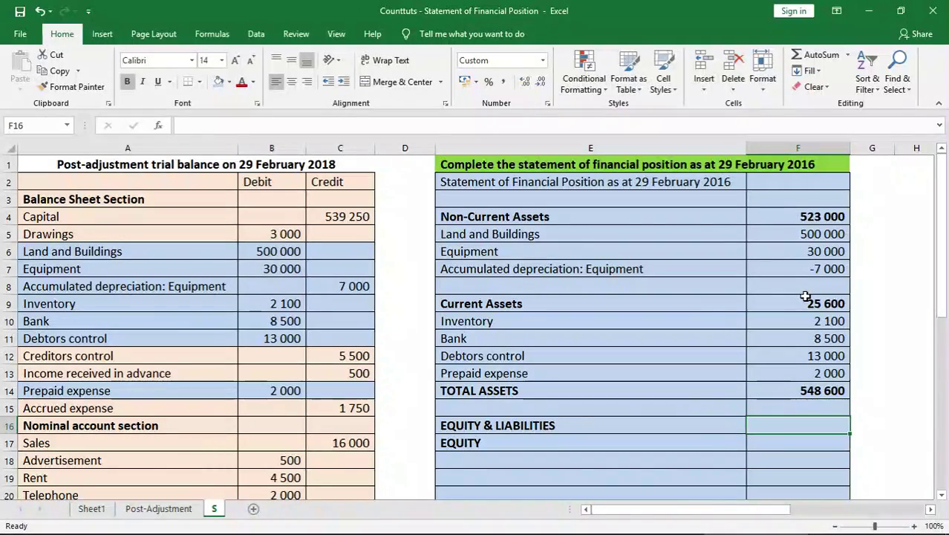
pyautogui.press('Down')
pyautogui.press('Down')
pyautogui.press('Down')
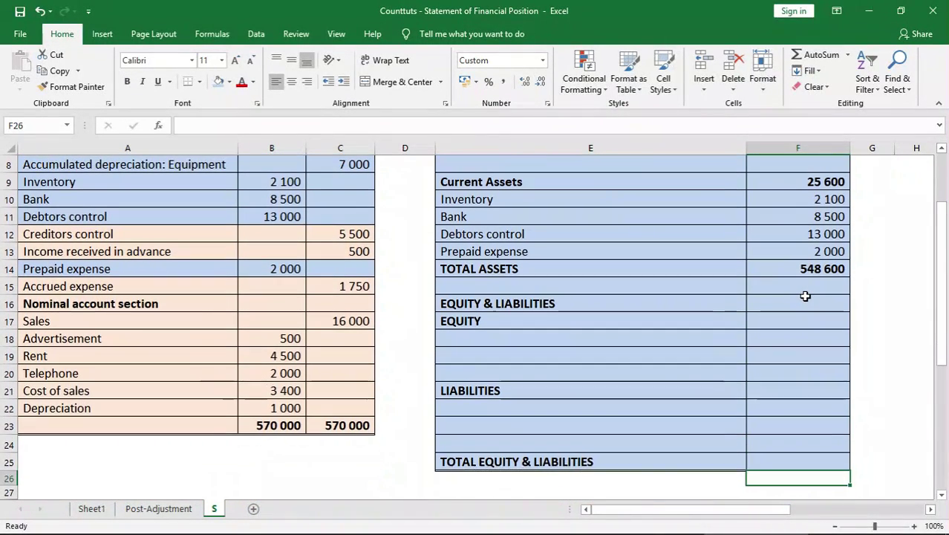
# - Enter Capital at 539 250 in E18:F18 under Equity
pyautogui.press('Left')
pyautogui.press('Up')
pyautogui.press('Up')
pyautogui.press('Up')
pyautogui.press('Up')
pyautogui.press('Up')
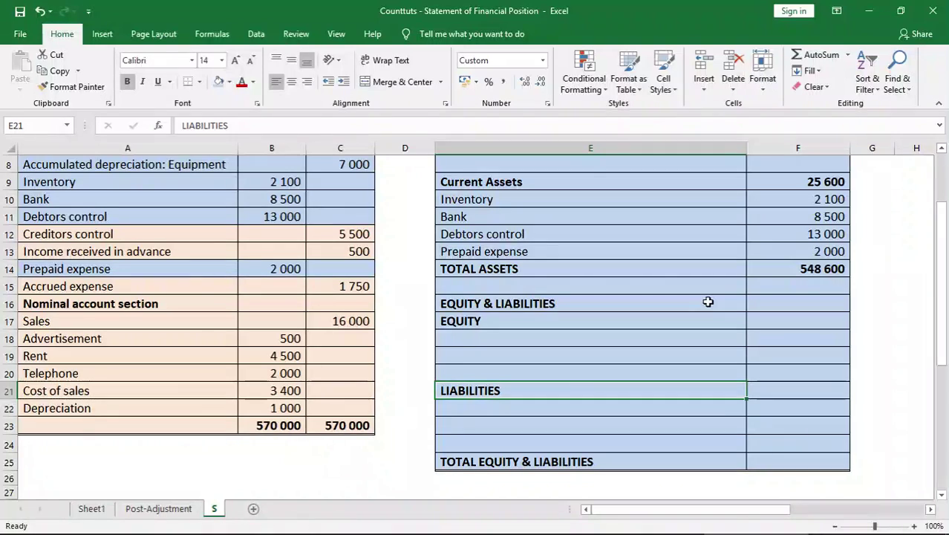
pyautogui.click(480, 331)
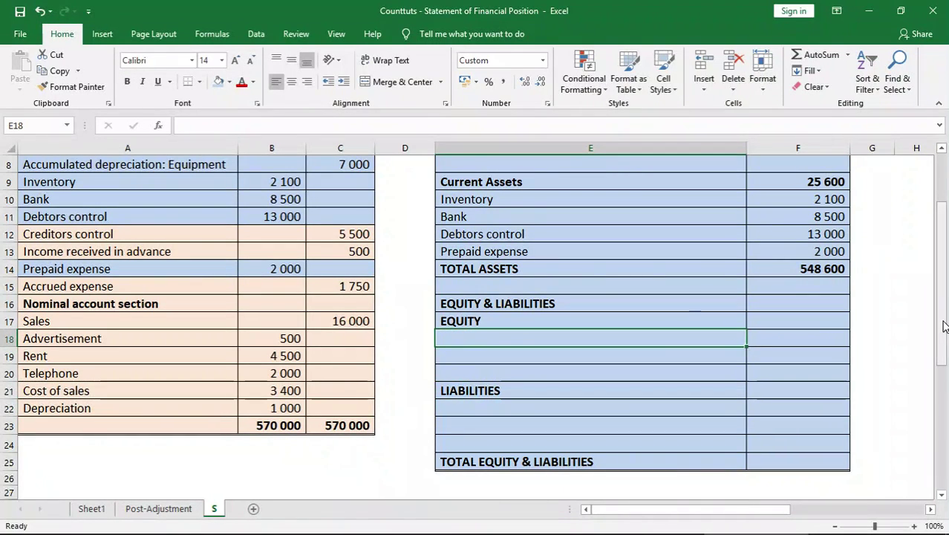
pyautogui.moveTo(943, 317); pyautogui.dragTo(942, 301)
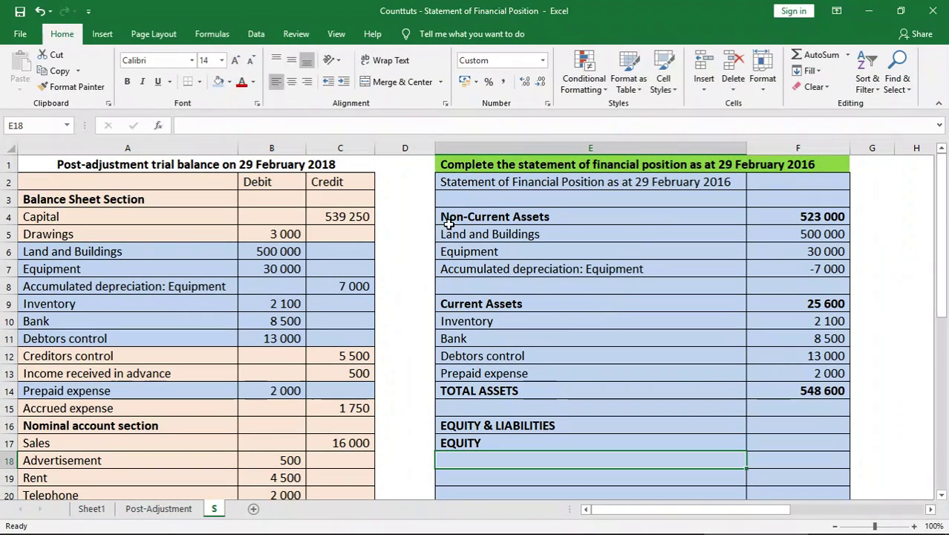
pyautogui.click(339, 210)
pyautogui.click(460, 460)
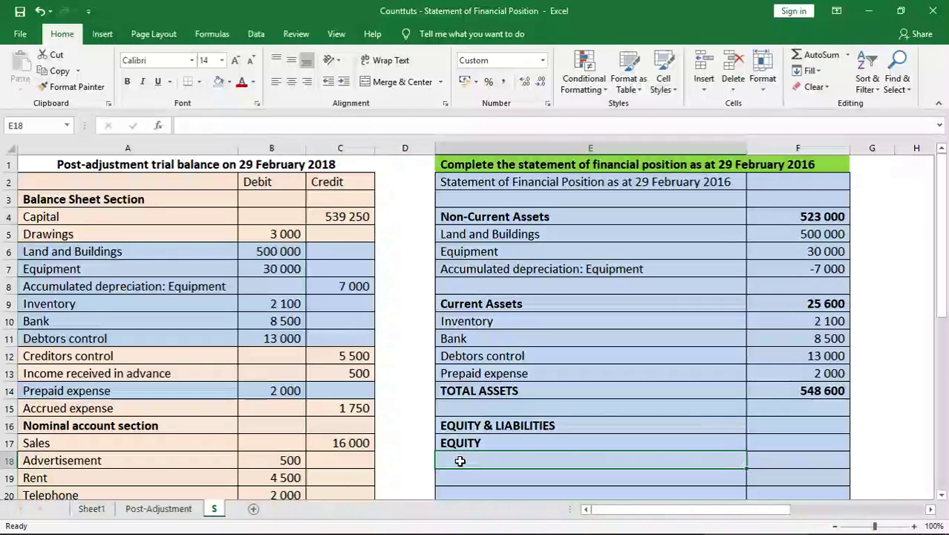
pyautogui.write('Capital')
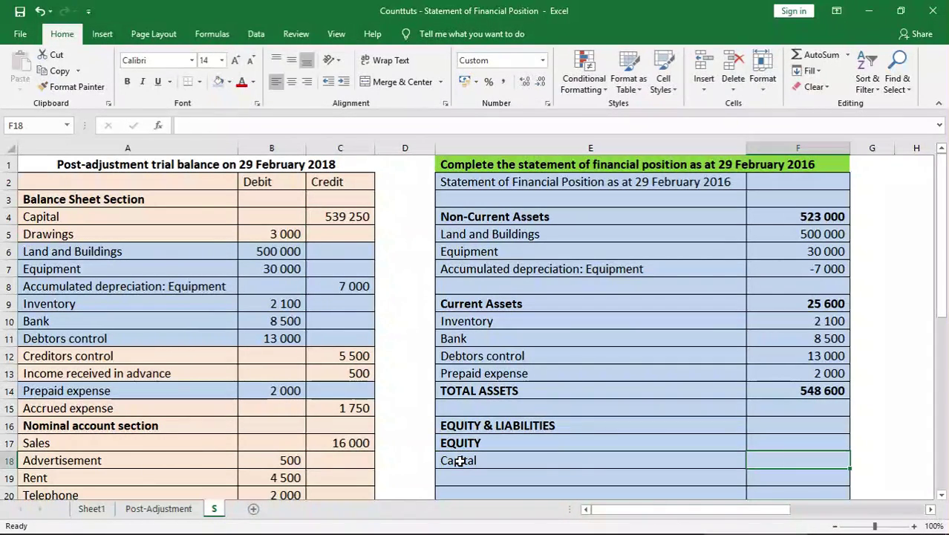
pyautogui.press('Tab')
pyautogui.write('539')
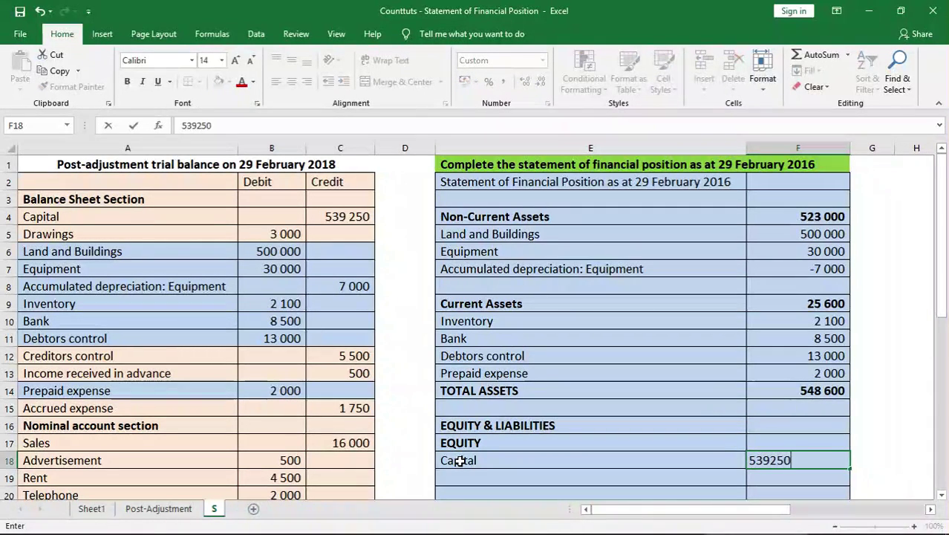
pyautogui.press('Return')
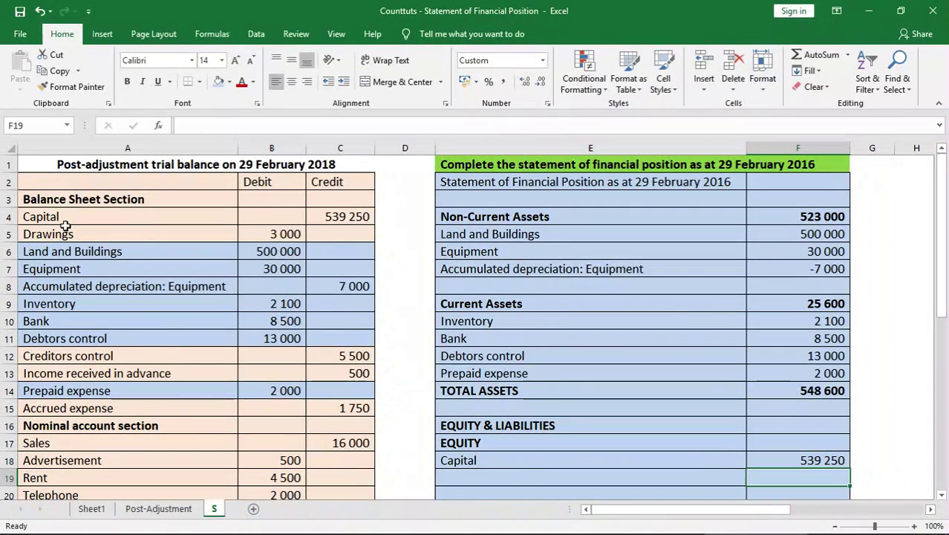
# - Shade the trial balance Capital row A4:C4 blue and go to the Post-Adjustment sheet
pyautogui.click(118, 213)
pyautogui.moveTo(274, 213); pyautogui.dragTo(311, 219)
pyautogui.click(215, 81)
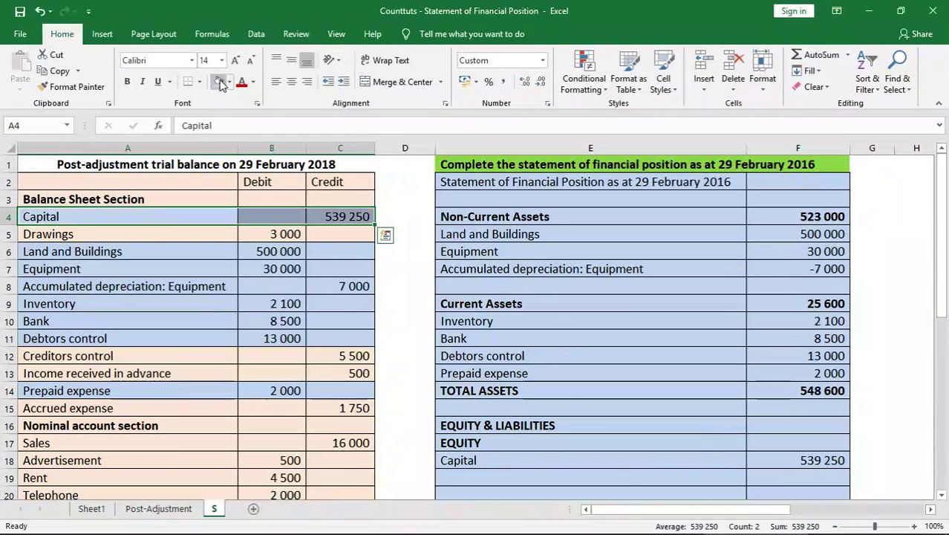
pyautogui.click(627, 473)
pyautogui.press('Down')
pyautogui.press('Down')
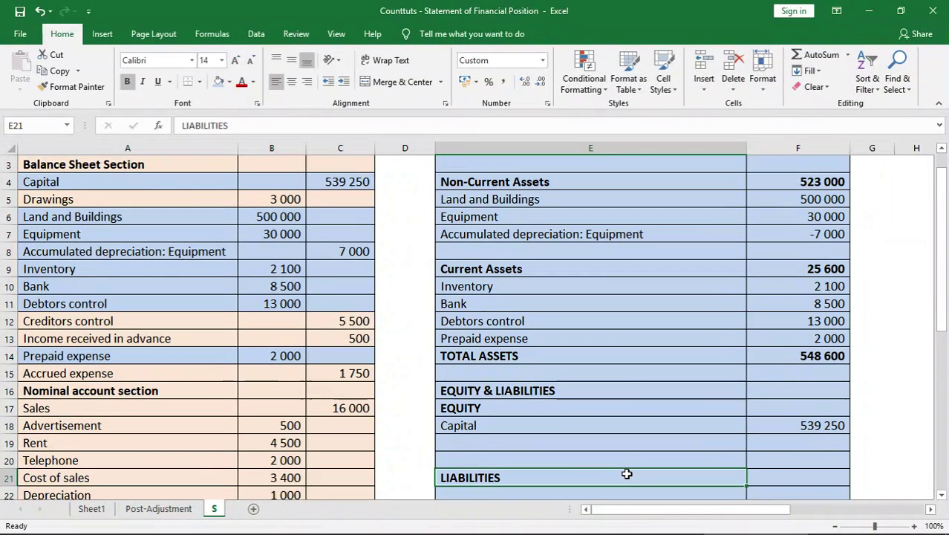
pyautogui.press('Up')
pyautogui.press('Up')
pyautogui.press('Up')
pyautogui.press('Up')
pyautogui.press('Up')
pyautogui.press('Up')
pyautogui.press('Up')
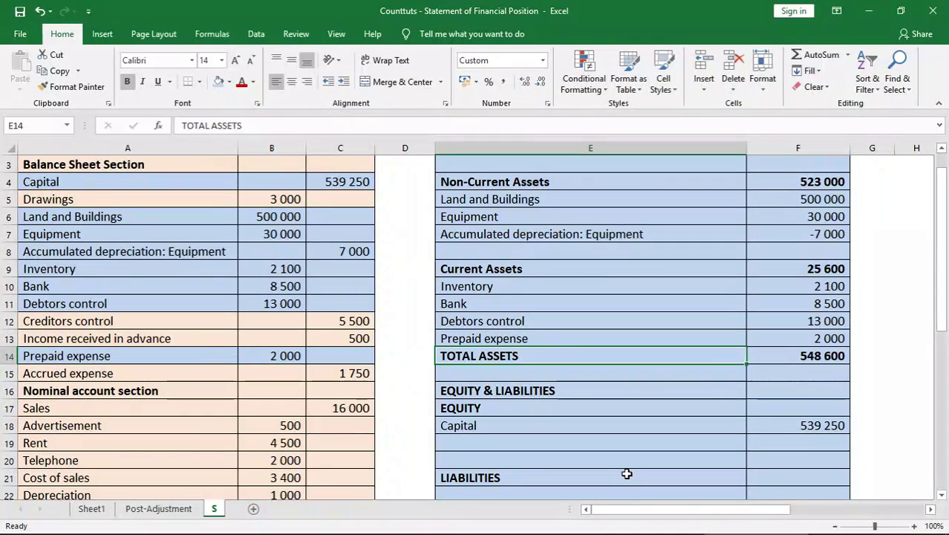
pyautogui.hotkey('ctrl', 'pageup')
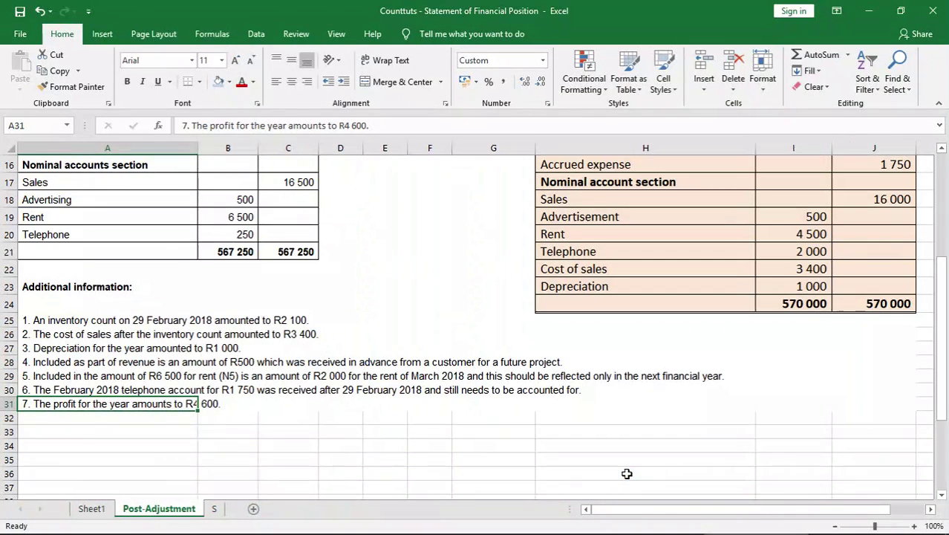
# - Scroll through the Post-Adjustment notes showing R4 600 profit, then return to sheet S
pyautogui.moveTo(946, 418); pyautogui.dragTo(938, 295)
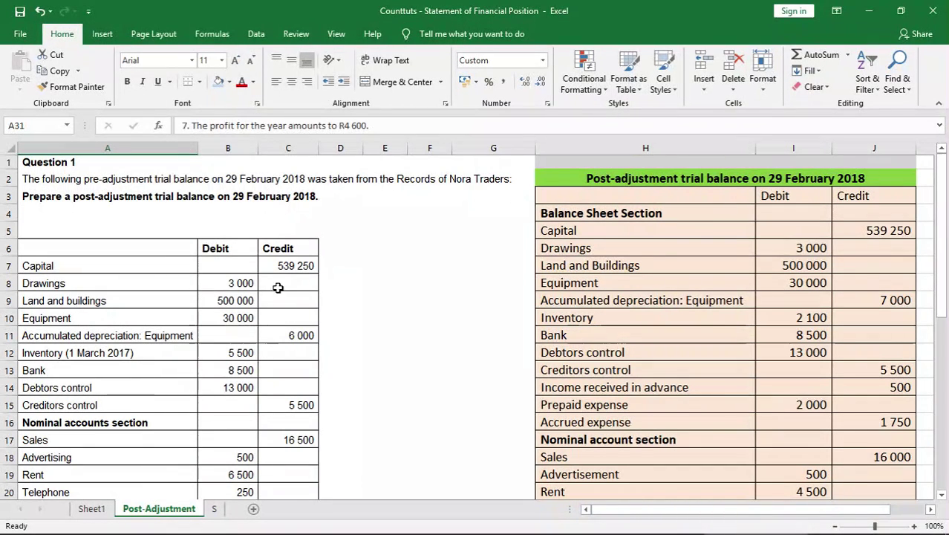
pyautogui.moveTo(946, 246); pyautogui.dragTo(947, 318)
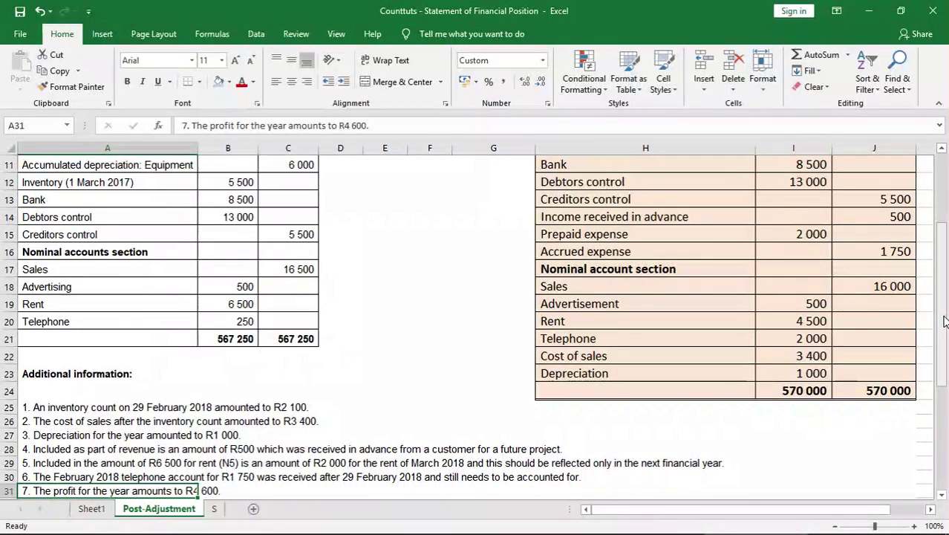
pyautogui.moveTo(945, 321); pyautogui.dragTo(946, 251)
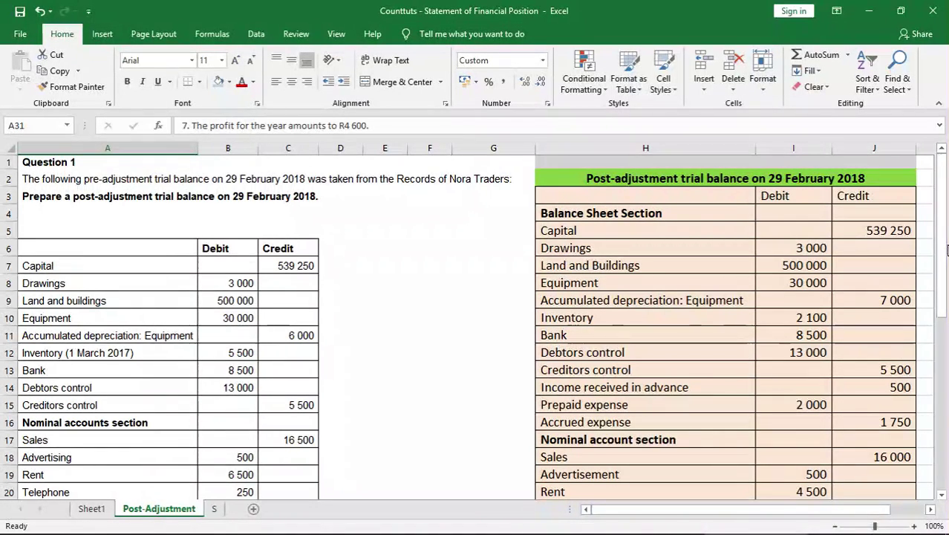
pyautogui.moveTo(946, 251); pyautogui.dragTo(947, 416)
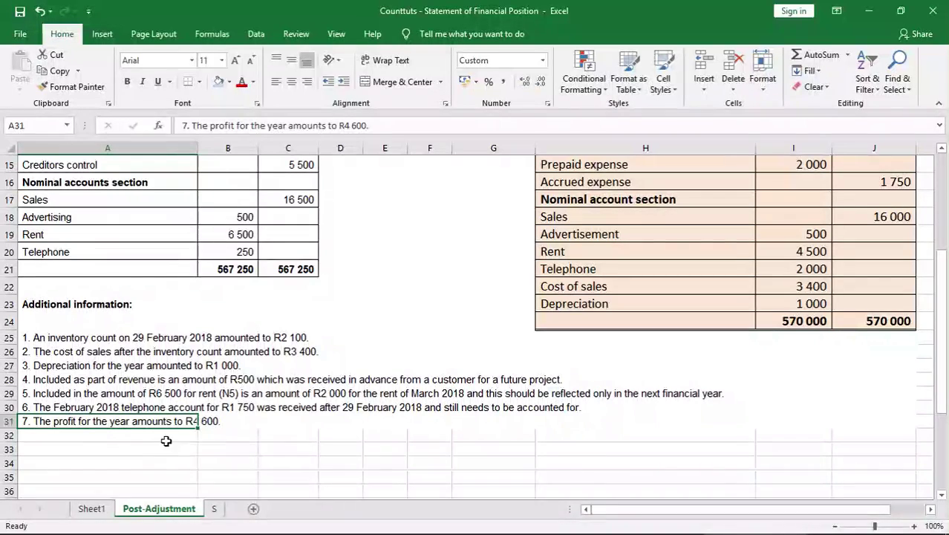
pyautogui.click(105, 440)
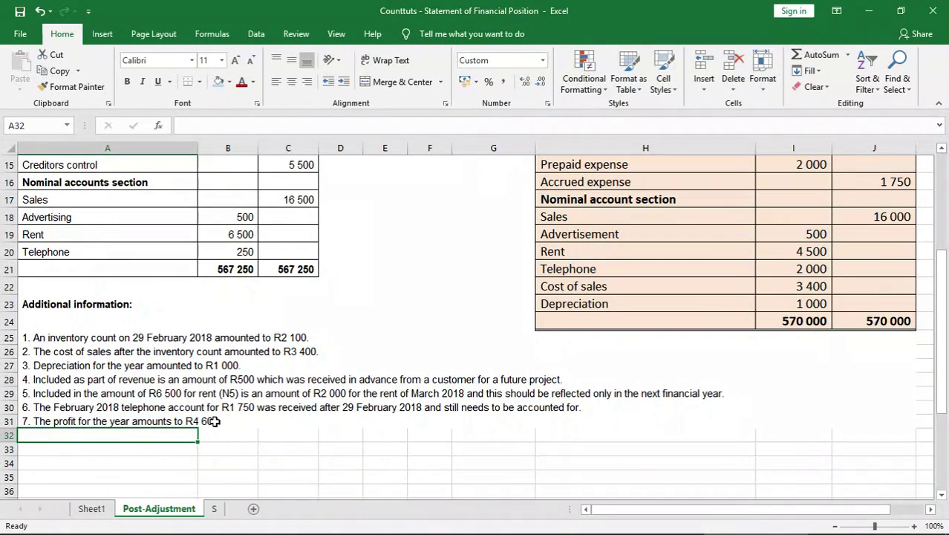
pyautogui.hotkey('ctrl', 'pagedown')
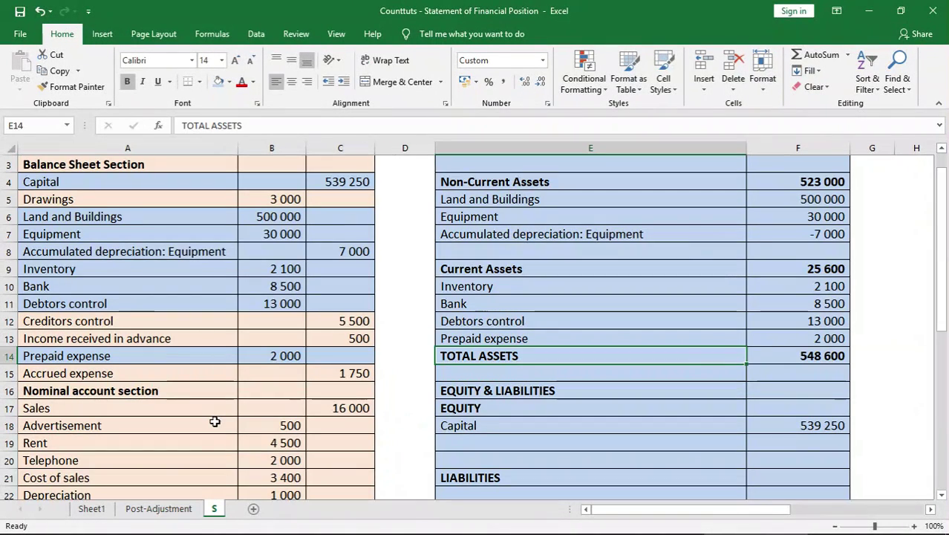
# - Enter 'Retained earnings' with 4 600 in E19:F19, directly below Capital
pyautogui.click(454, 441)
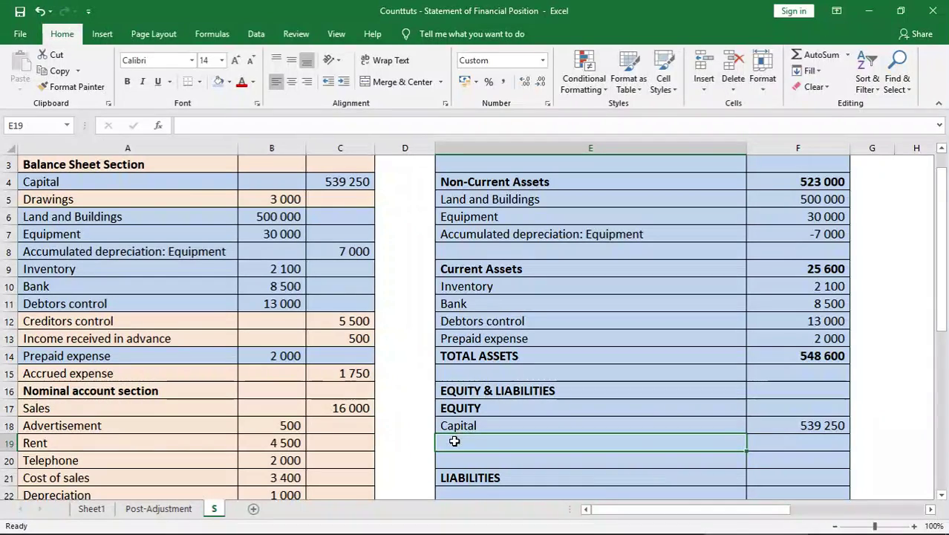
pyautogui.write('Retained earnings')
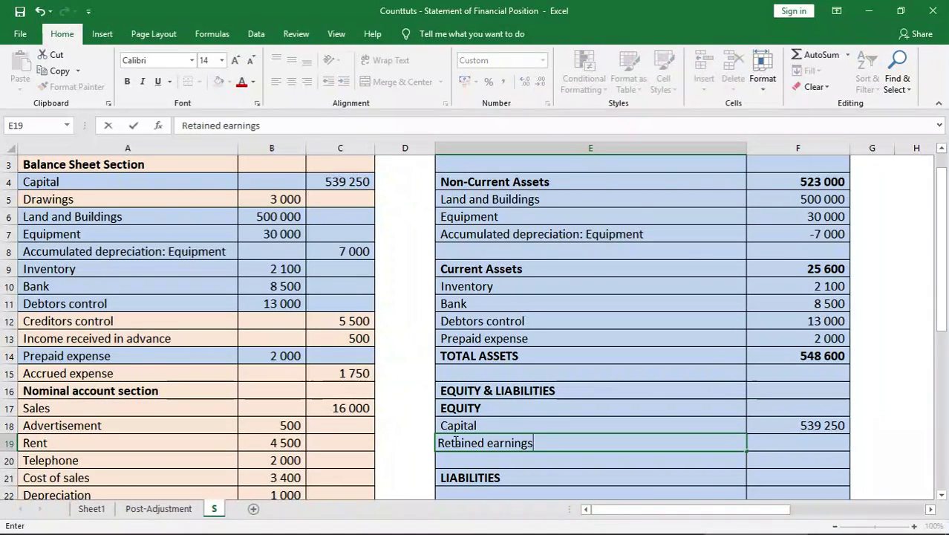
pyautogui.press('Tab')
pyautogui.write('4')
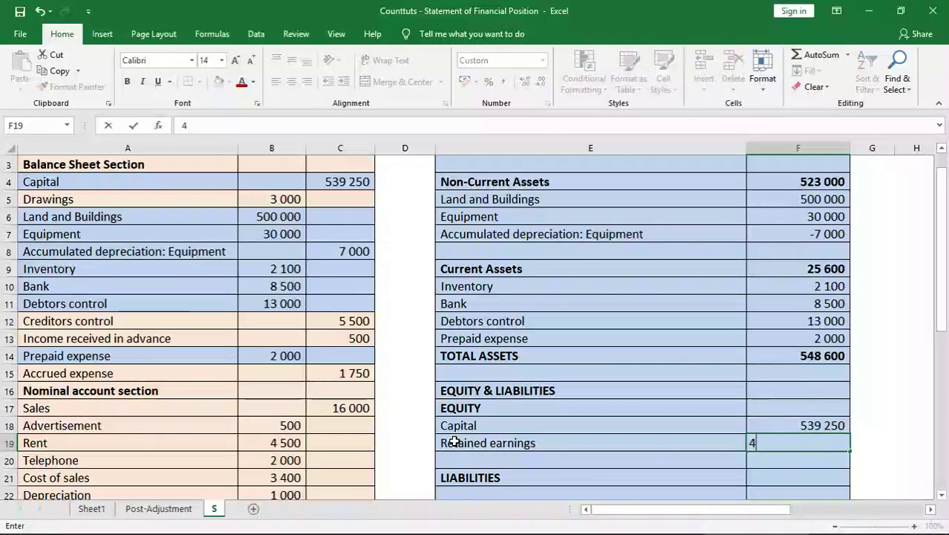
pyautogui.write('6000')
pyautogui.press('BackSpace')
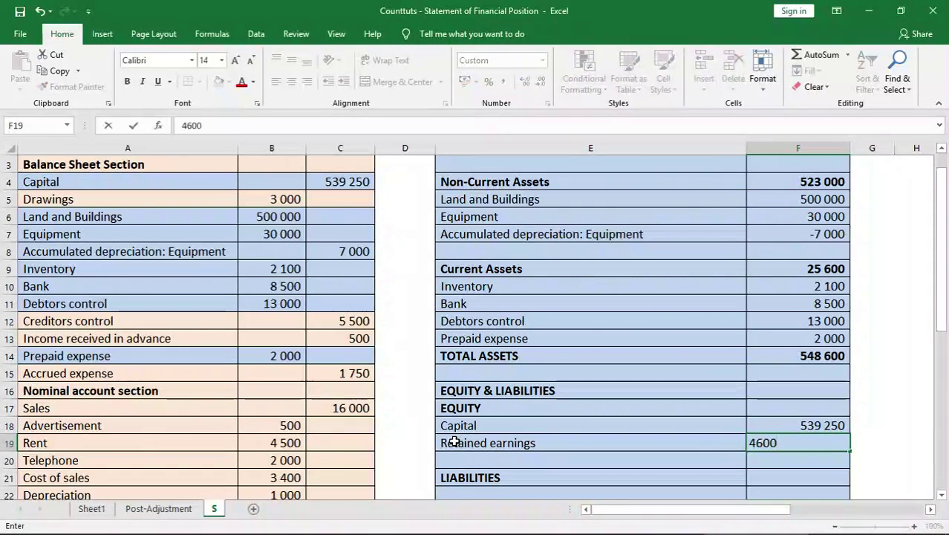
pyautogui.press('Return')
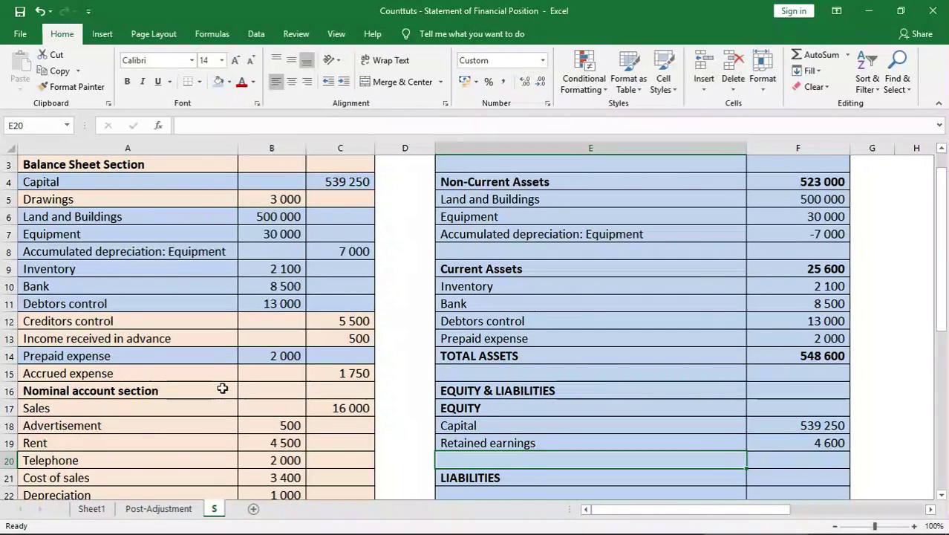
# - Enter Drawings of -3 000 in E20:F20, taken from the trial balance
pyautogui.click(105, 186)
pyautogui.click(100, 198)
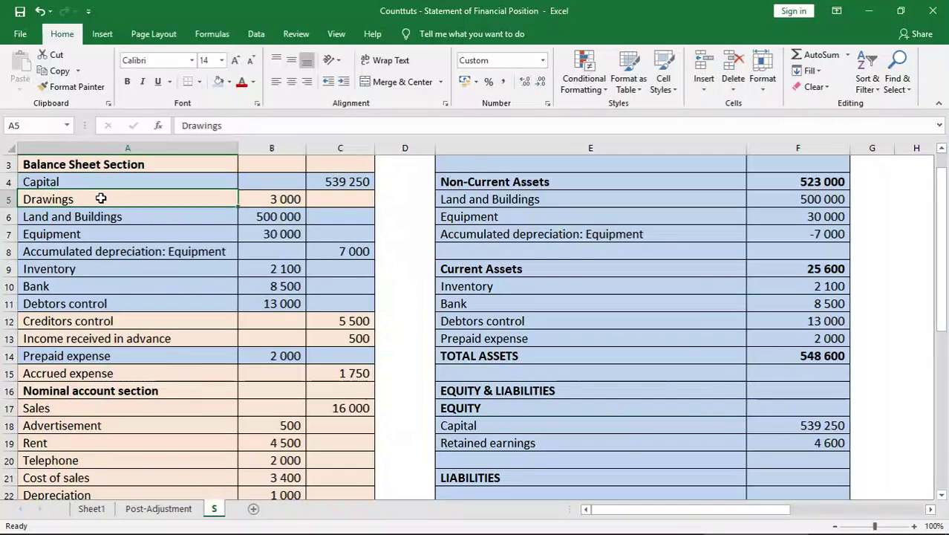
pyautogui.click(469, 457)
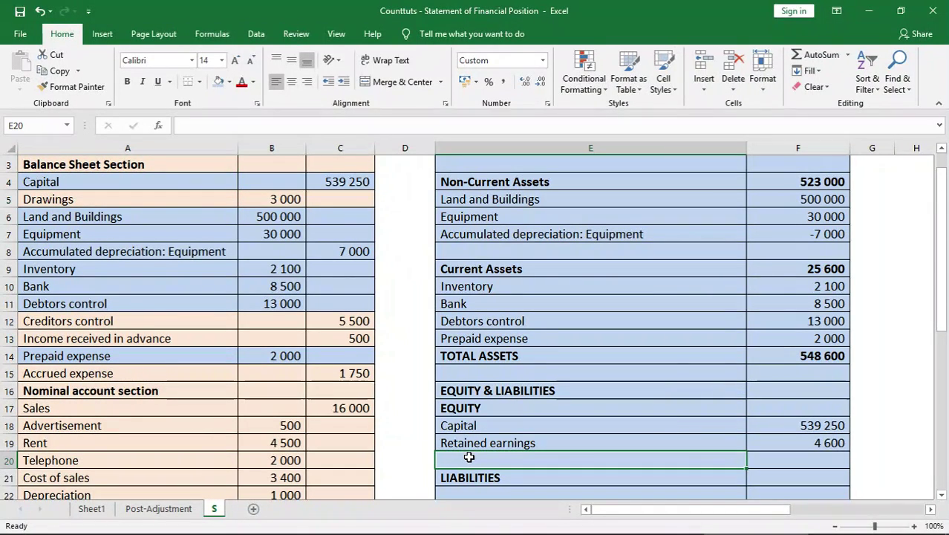
pyautogui.write('Drawing')
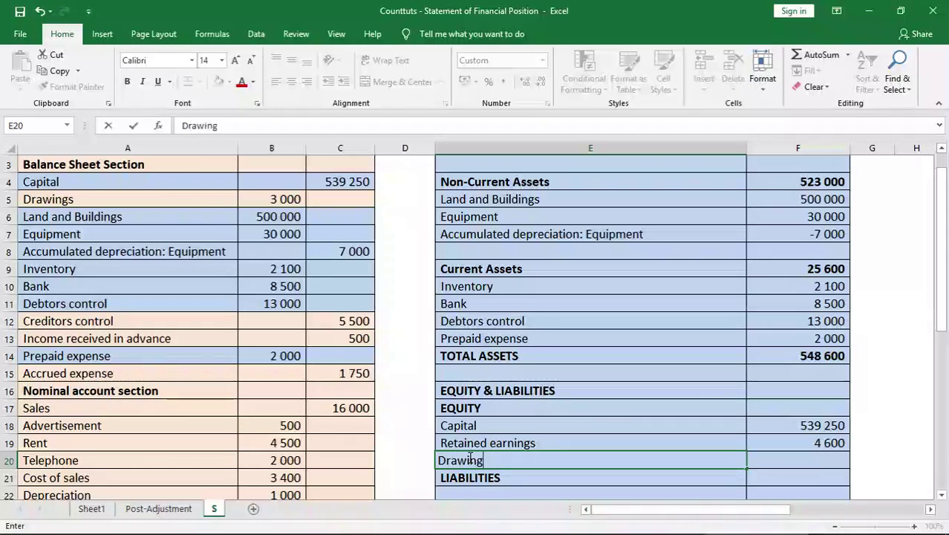
pyautogui.write('s')
pyautogui.press('Tab')
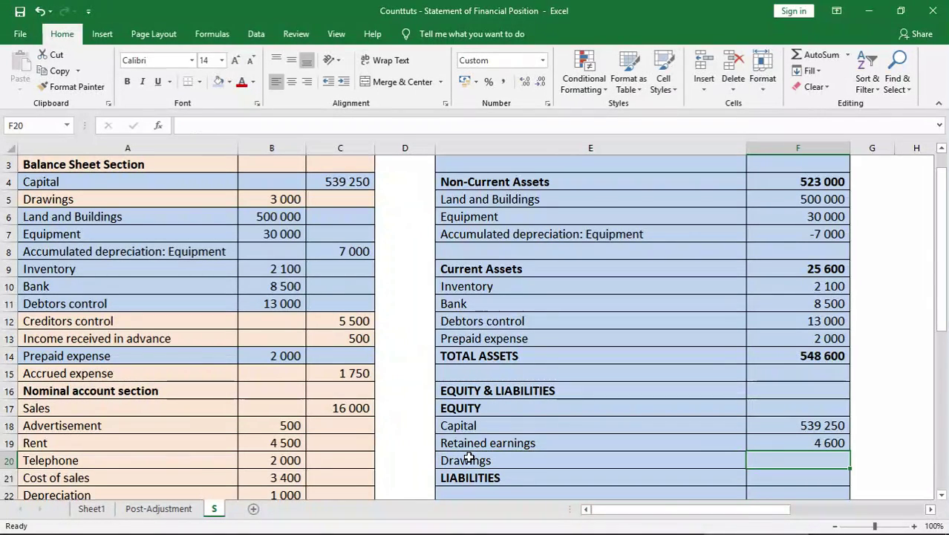
pyautogui.write('-3 00')
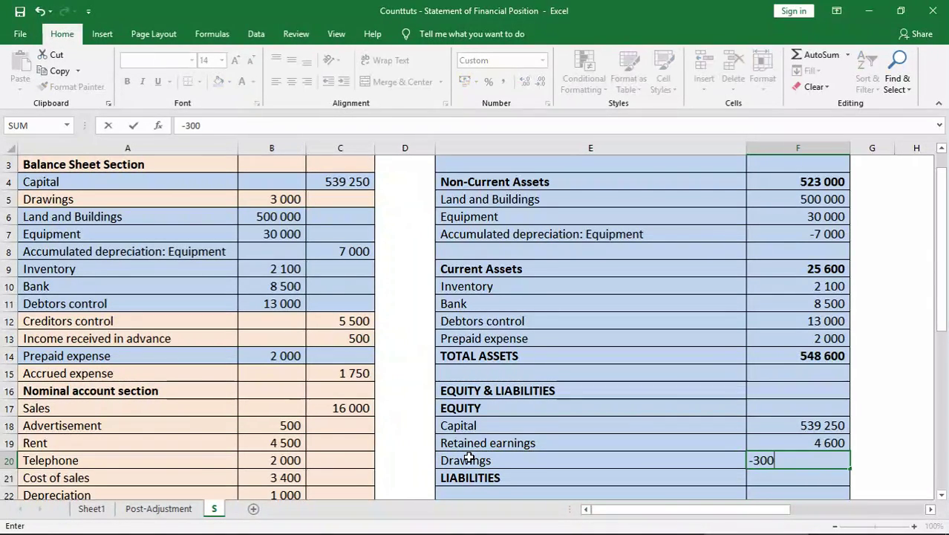
pyautogui.write('0')
pyautogui.press('Return')
pyautogui.press('Return')
pyautogui.press('Return')
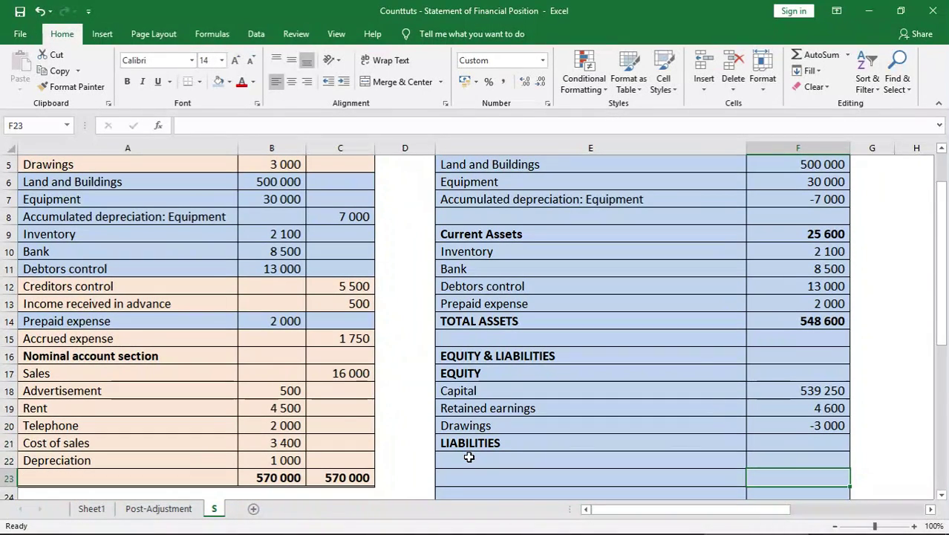
# - Shade the Drawings trial-balance row blue, then select the Creditors control line
pyautogui.click(470, 457)
pyautogui.hotkey('ctrl', 'Up')
pyautogui.hotkey('ctrl', 'Up')
pyautogui.hotkey('ctrl', 'Up')
pyautogui.hotkey('ctrl', 'Up')
pyautogui.hotkey('ctrl', 'Up')
pyautogui.hotkey('ctrl', 'Up')
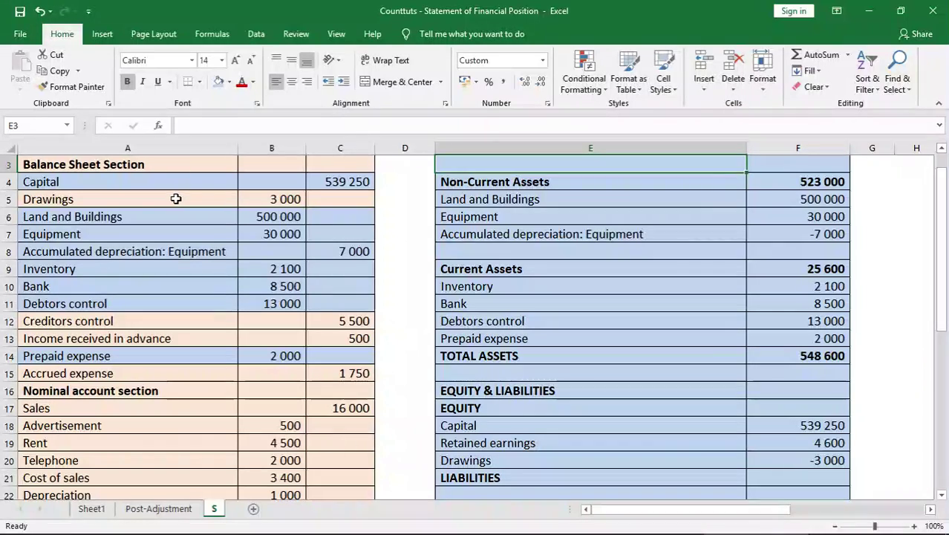
pyautogui.moveTo(176, 197); pyautogui.dragTo(341, 228)
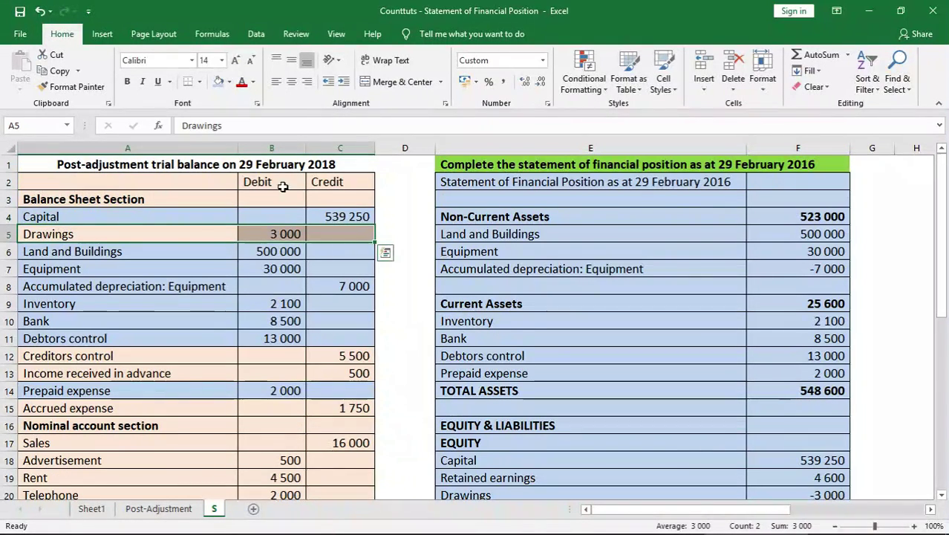
pyautogui.click(219, 83)
pyautogui.click(182, 372)
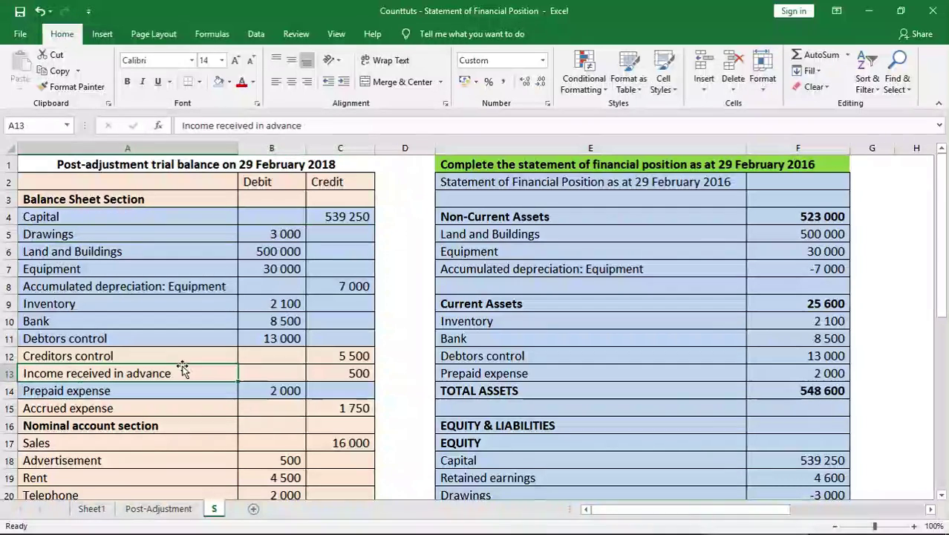
pyautogui.click(112, 357)
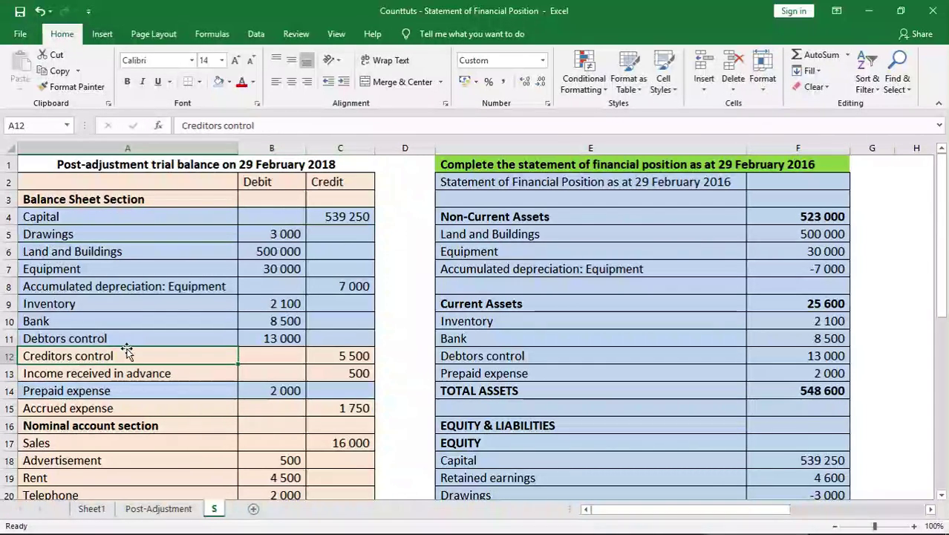
pyautogui.moveTo(128, 347); pyautogui.dragTo(324, 355)
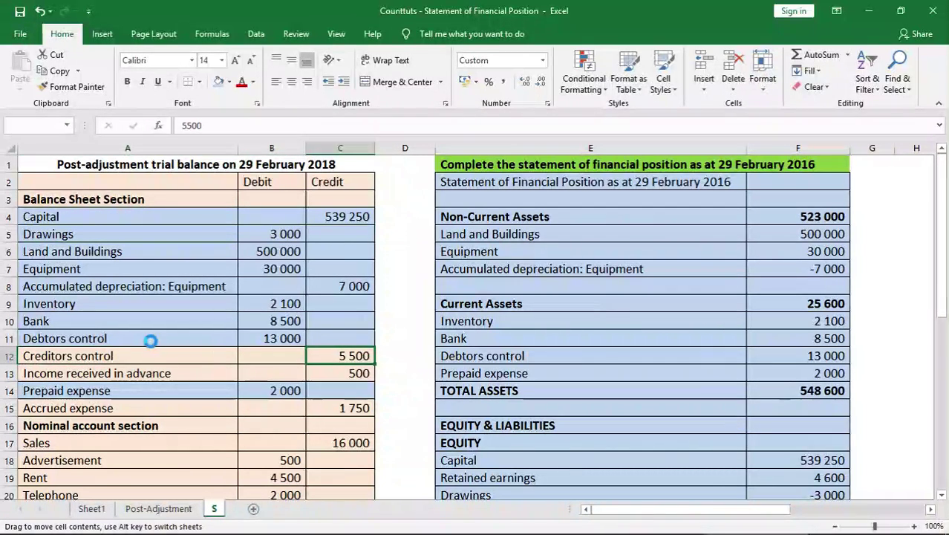
# - Cancel the overwrite warning and list Creditors control at 5 500 in E22:F22
pyautogui.click(510, 312)
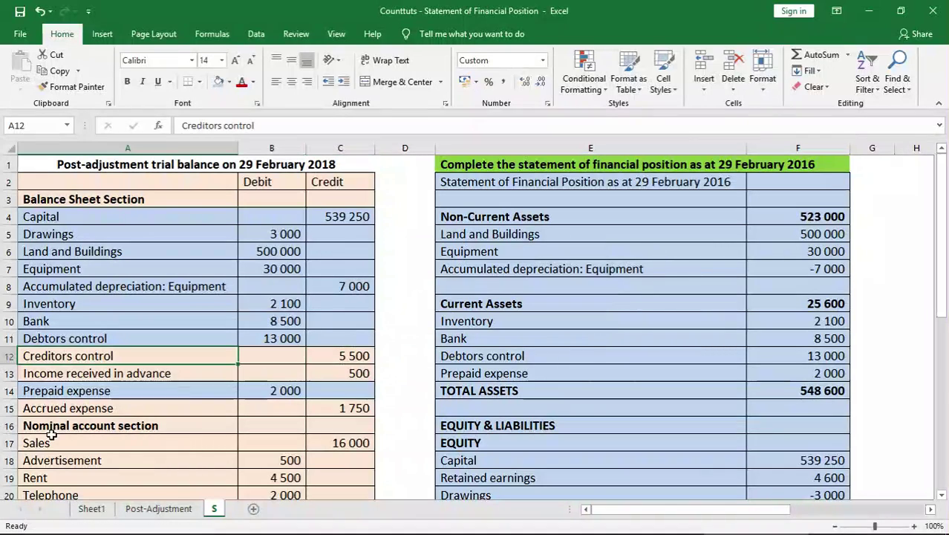
pyautogui.moveTo(191, 349); pyautogui.dragTo(320, 394)
pyautogui.moveTo(942, 241); pyautogui.dragTo(939, 276)
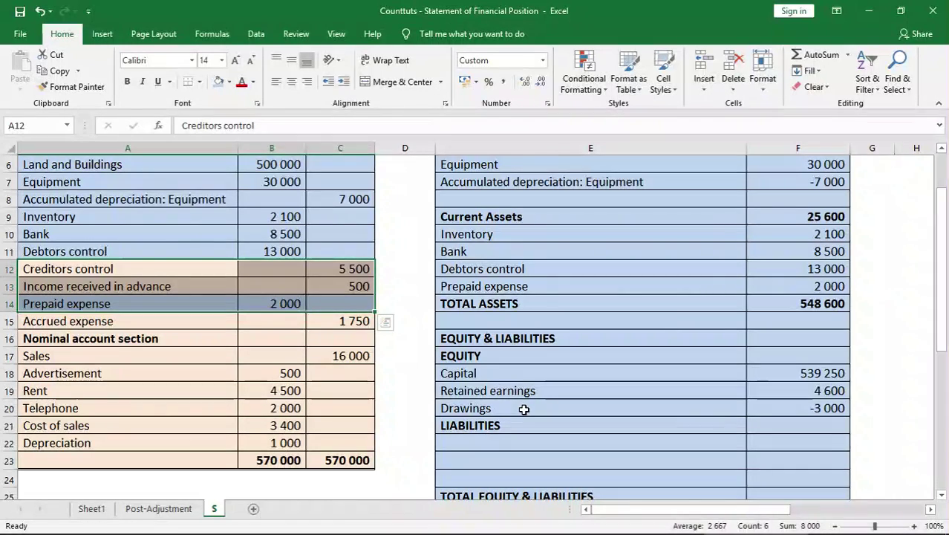
pyautogui.click(526, 438)
pyautogui.write('Creditors ')
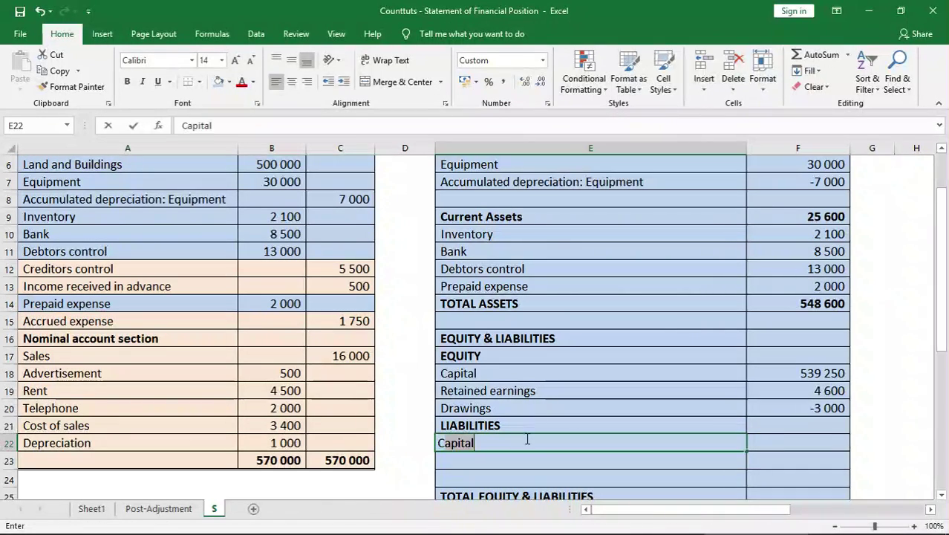
pyautogui.write('c')
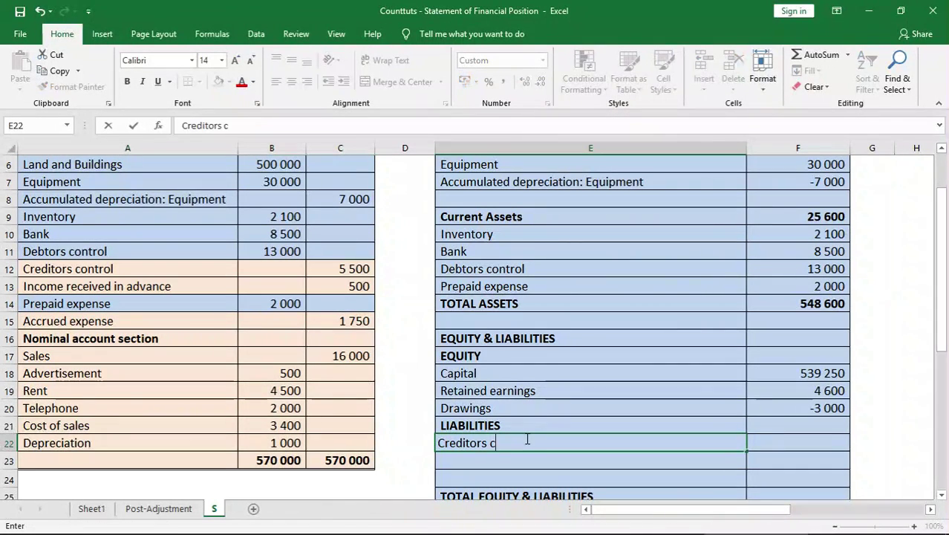
pyautogui.write('ontrol')
pyautogui.press('Tab')
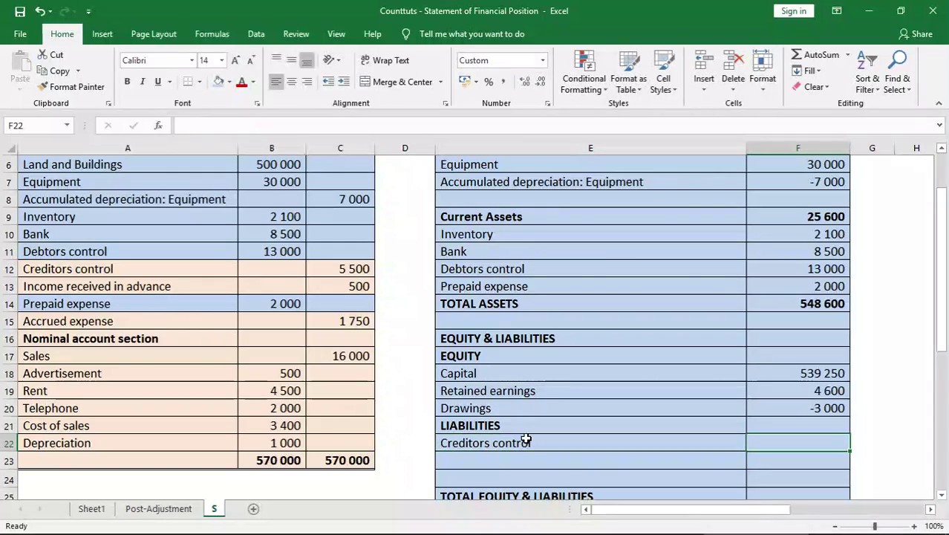
pyautogui.write('5 50')
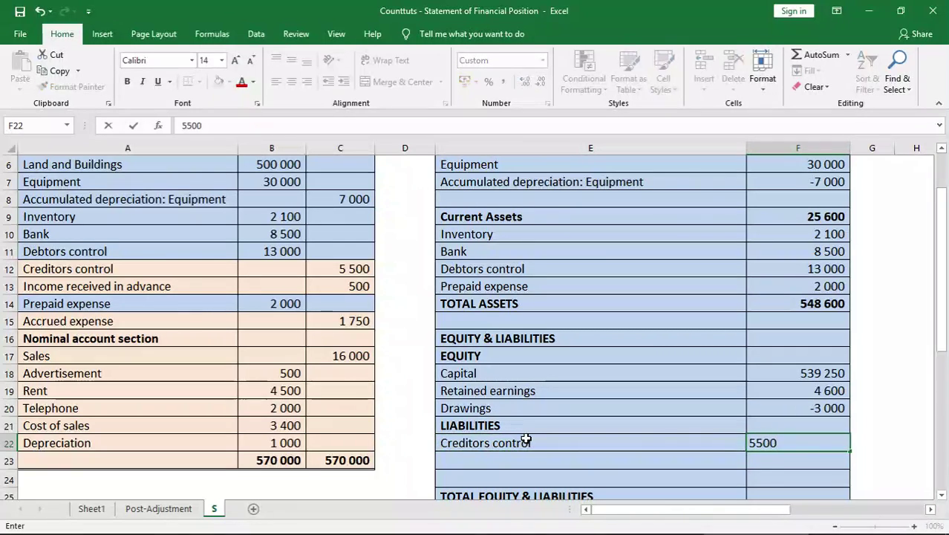
pyautogui.write('0')
pyautogui.press('Return')
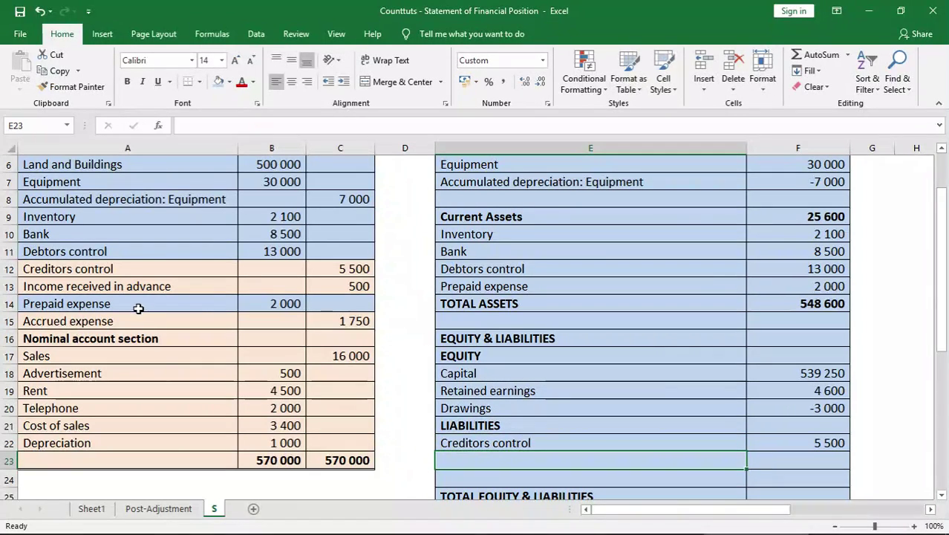
pyautogui.click(149, 275)
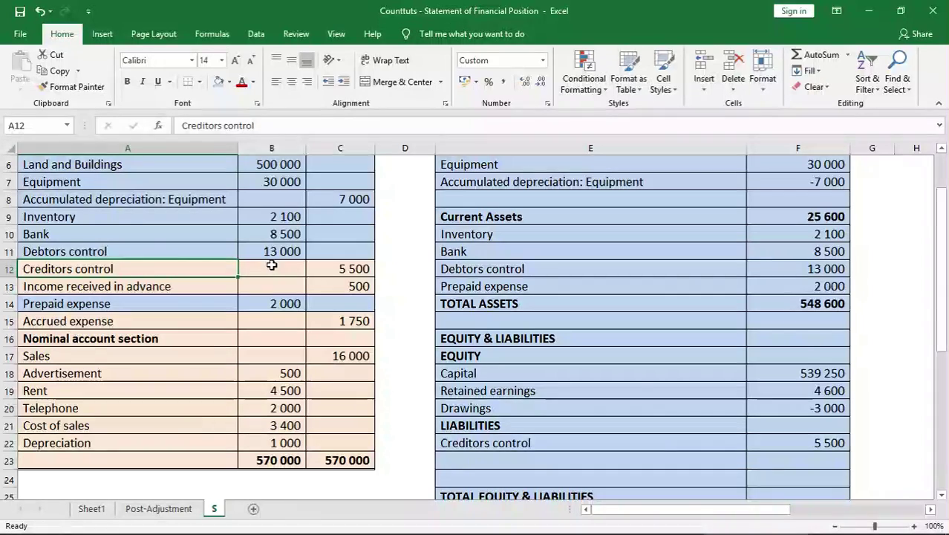
# - Shade the Creditors control trial-balance row blue
pyautogui.moveTo(276, 263); pyautogui.dragTo(364, 268)
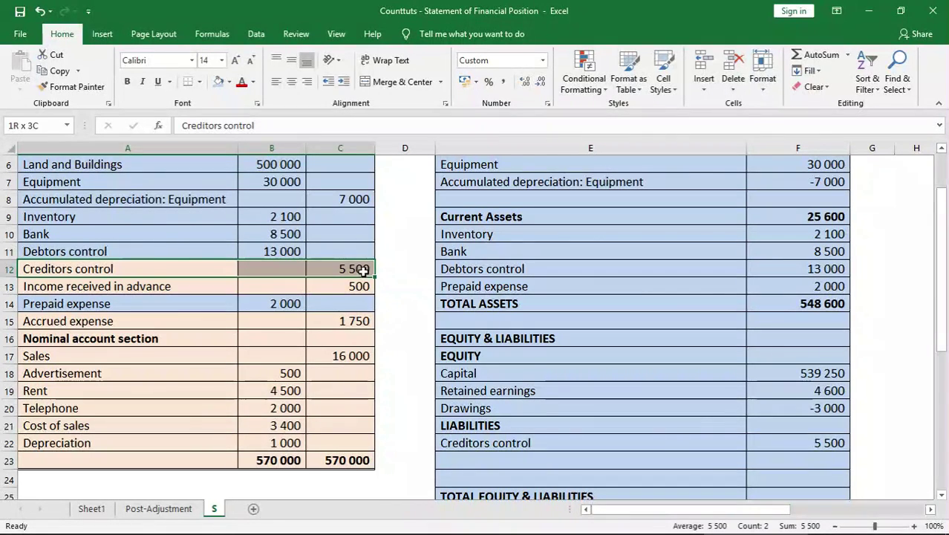
pyautogui.click(218, 83)
pyautogui.click(138, 287)
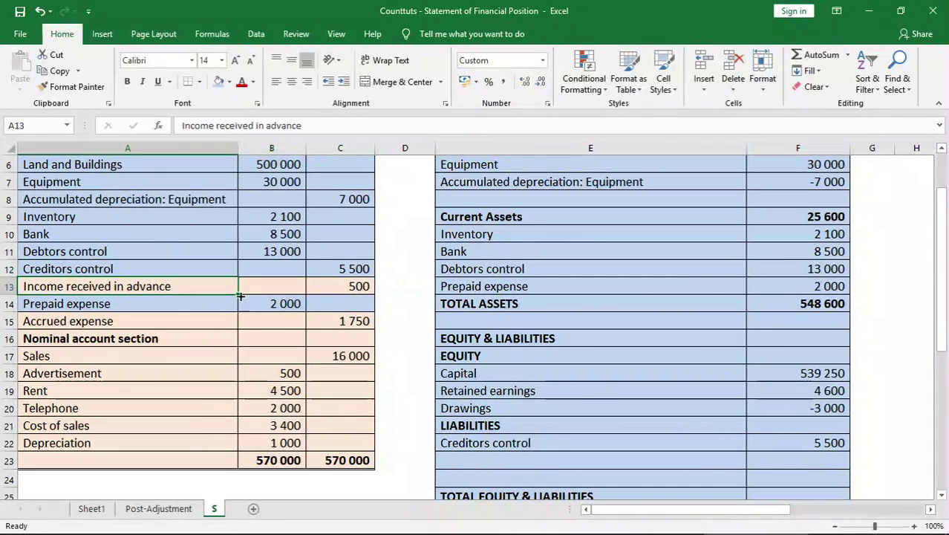
# - Enter 'Income received in advance' with 500 in E23:F23 below Creditors control
pyautogui.click(512, 460)
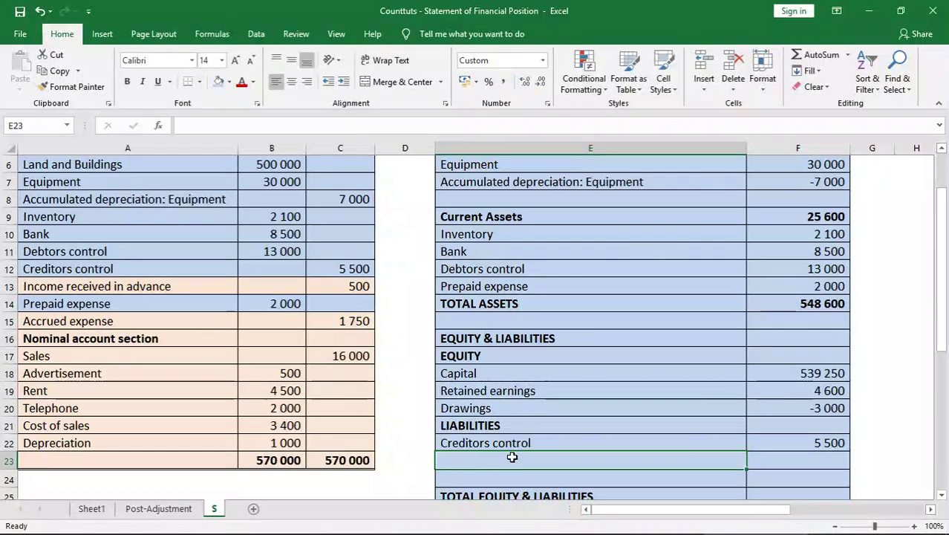
pyautogui.write('Income rec')
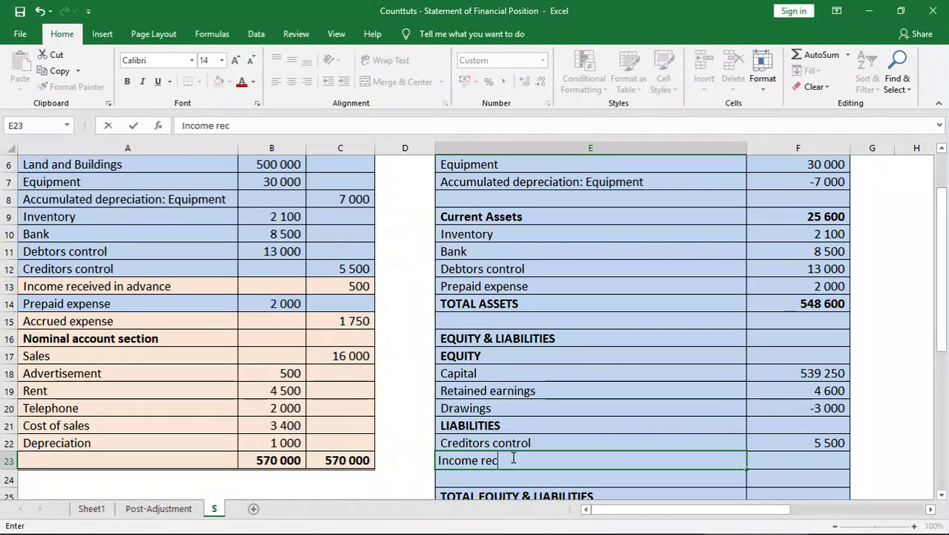
pyautogui.write('eived in advan')
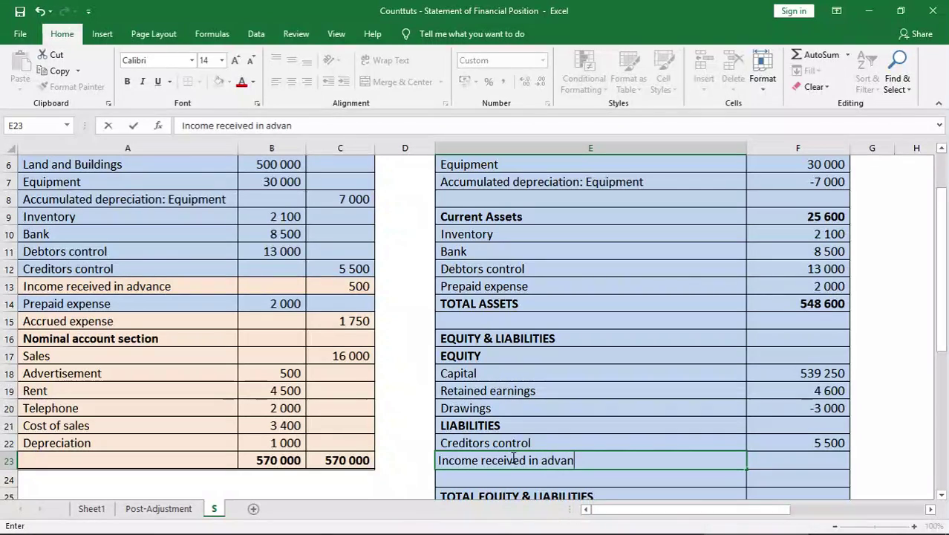
pyautogui.write('ce')
pyautogui.press('Tab')
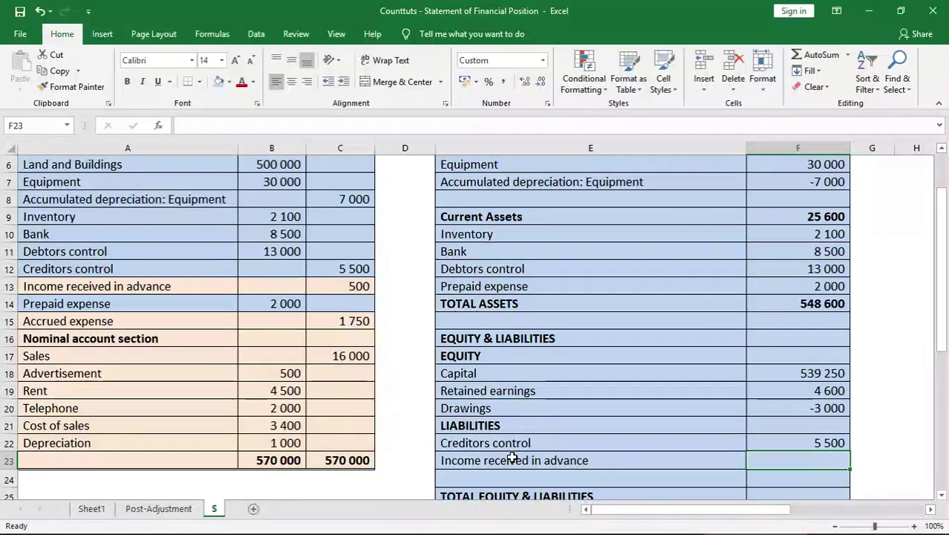
pyautogui.write('50')
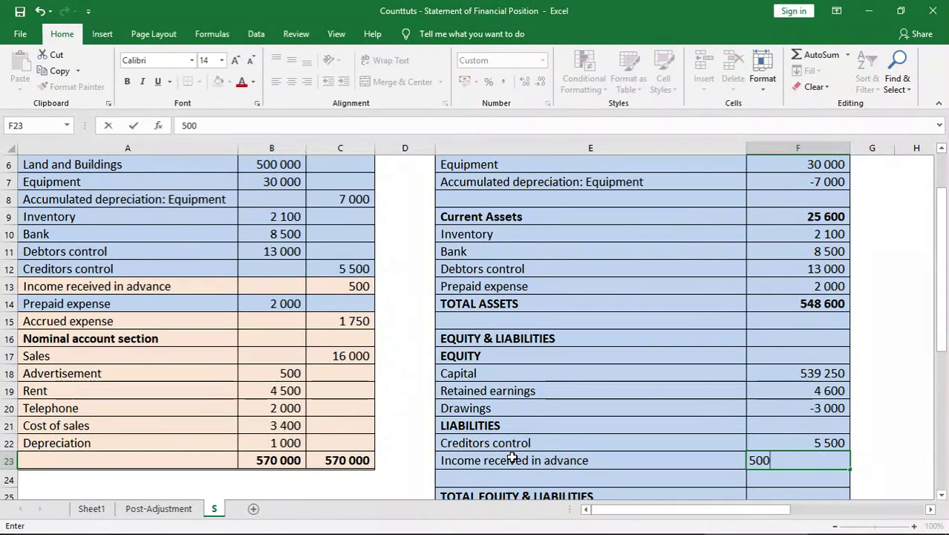
pyautogui.write('0')
pyautogui.press('Down')
pyautogui.press('Left')
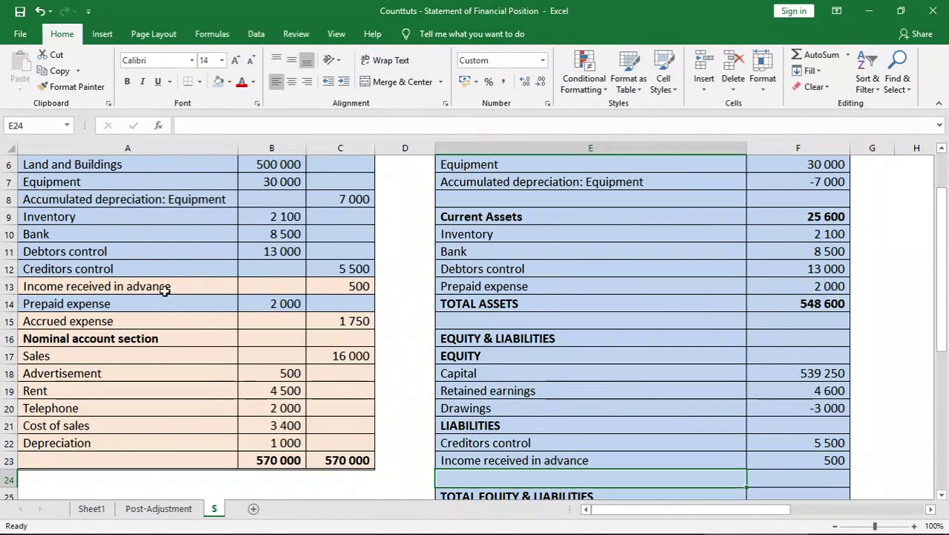
pyautogui.moveTo(165, 290); pyautogui.dragTo(321, 295)
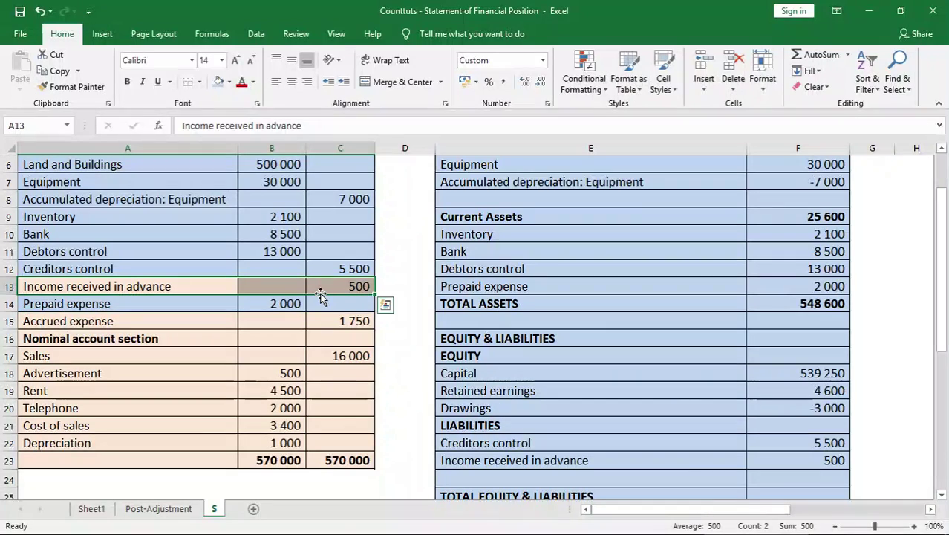
# - Shade the Income received in advance and Accrued expense trial-balance rows blue
pyautogui.click(219, 82)
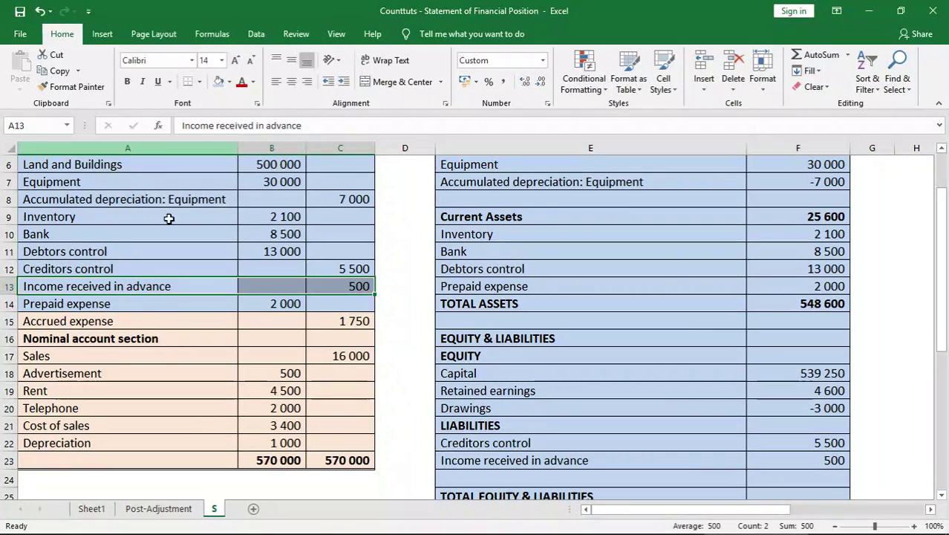
pyautogui.click(141, 321)
pyautogui.moveTo(199, 318); pyautogui.dragTo(320, 319)
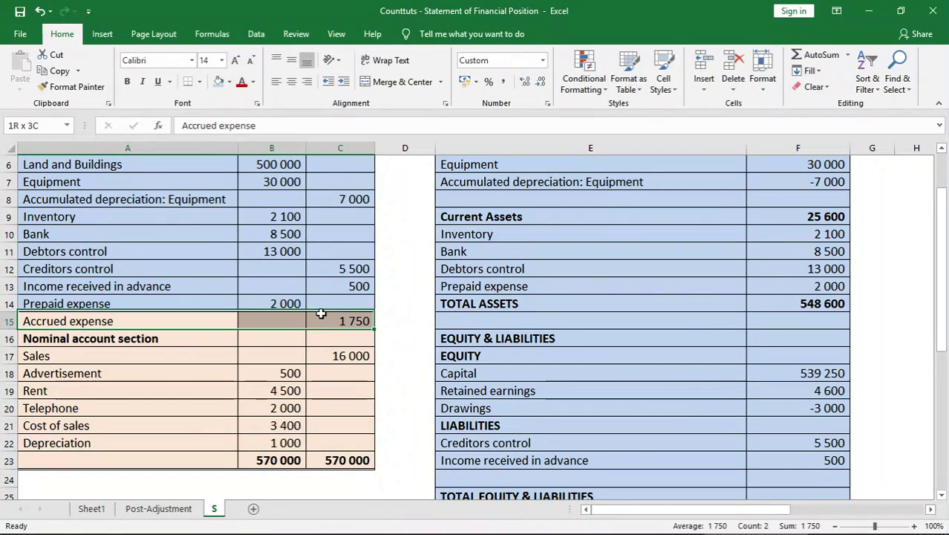
pyautogui.click(221, 81)
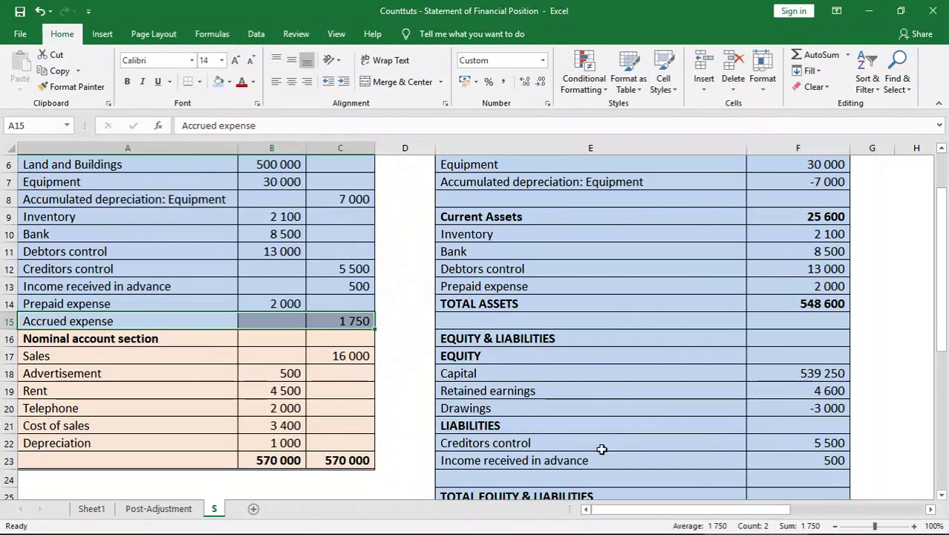
# - Enter 'Accrued expense' with 1 750 in E24:F24 as the third liability
pyautogui.click(572, 476)
pyautogui.write('Accc')
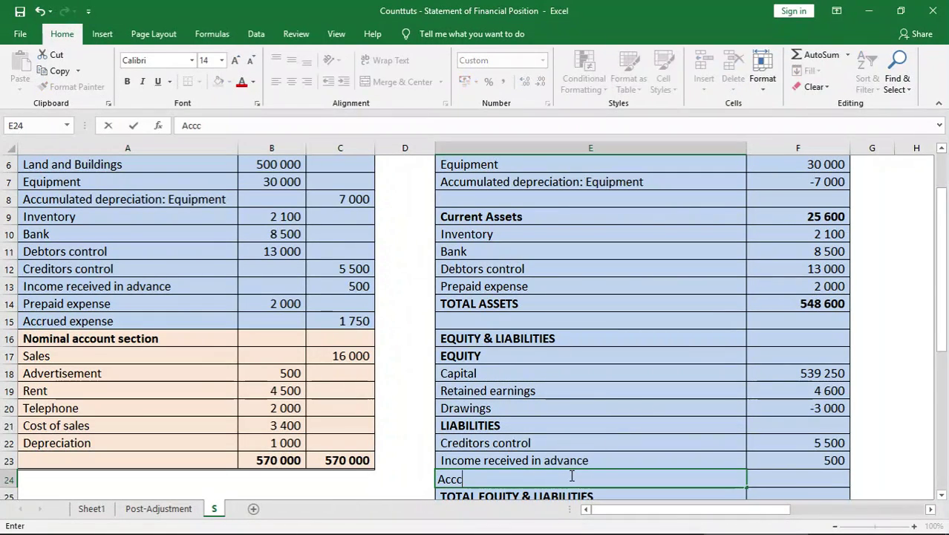
pyautogui.press('BackSpace')
pyautogui.write('rued ')
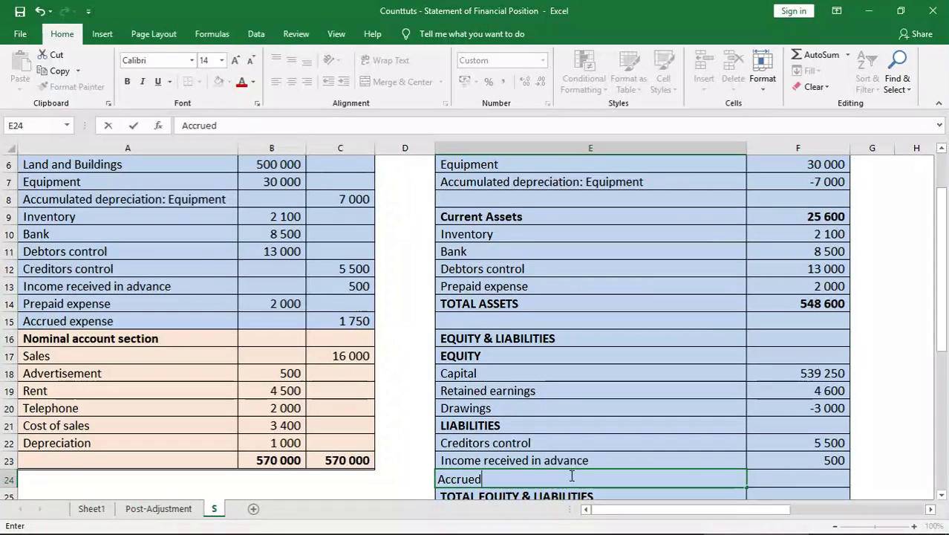
pyautogui.write('expens')
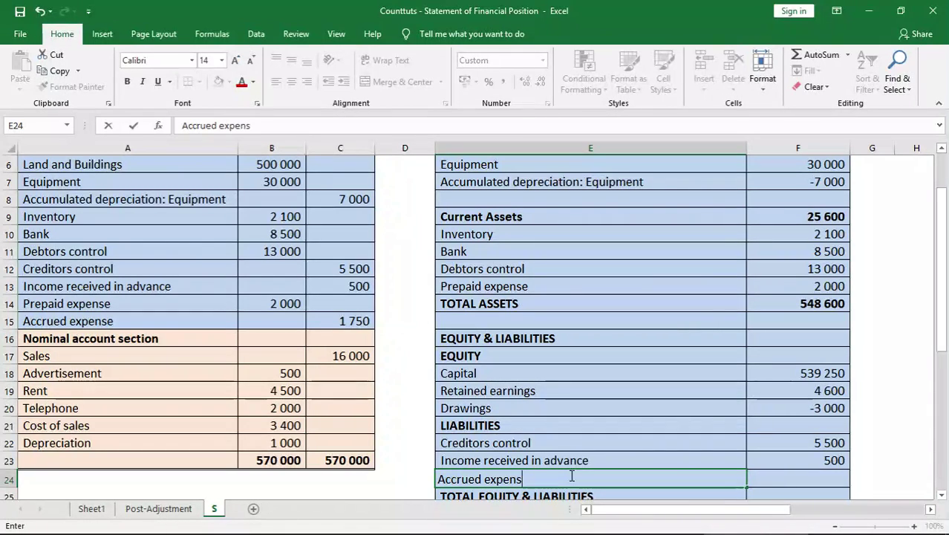
pyautogui.write('e')
pyautogui.press('Tab')
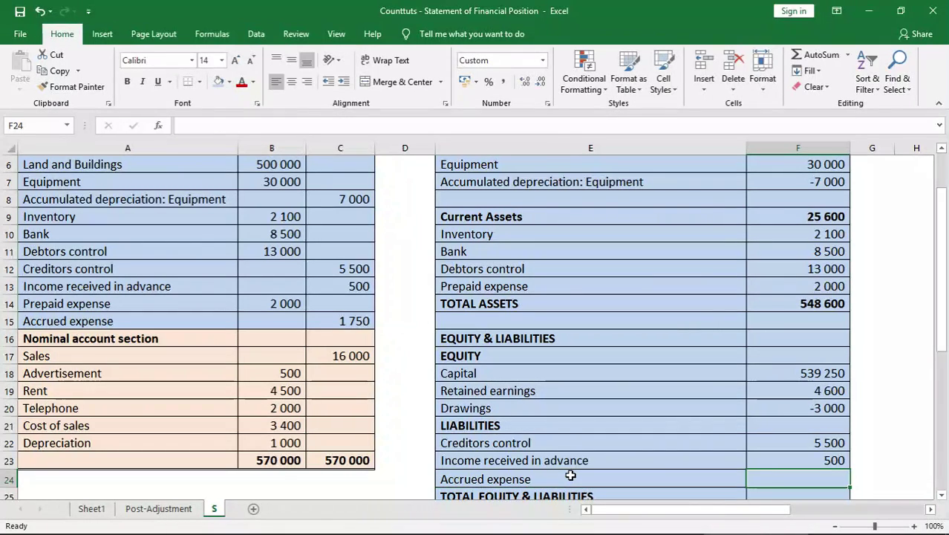
pyautogui.write('1750')
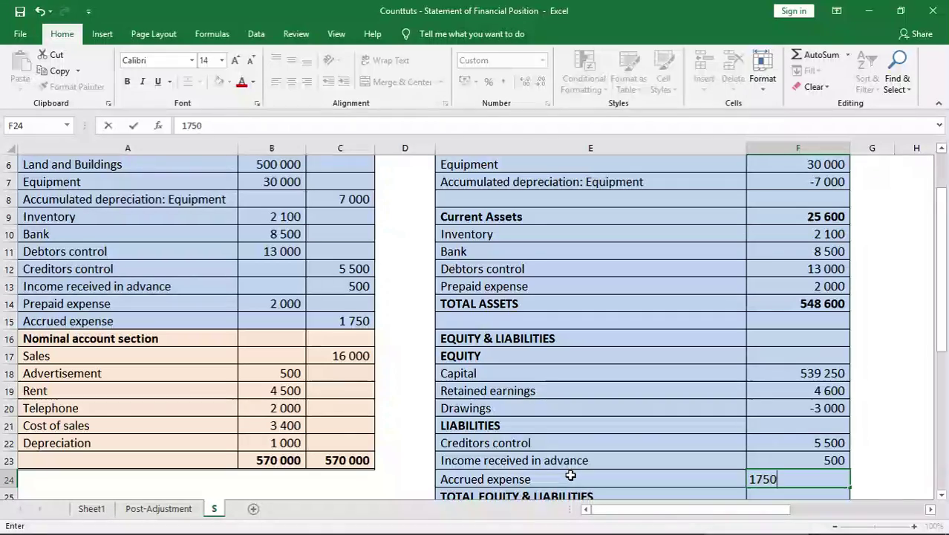
pyautogui.press('Return')
pyautogui.click(568, 476)
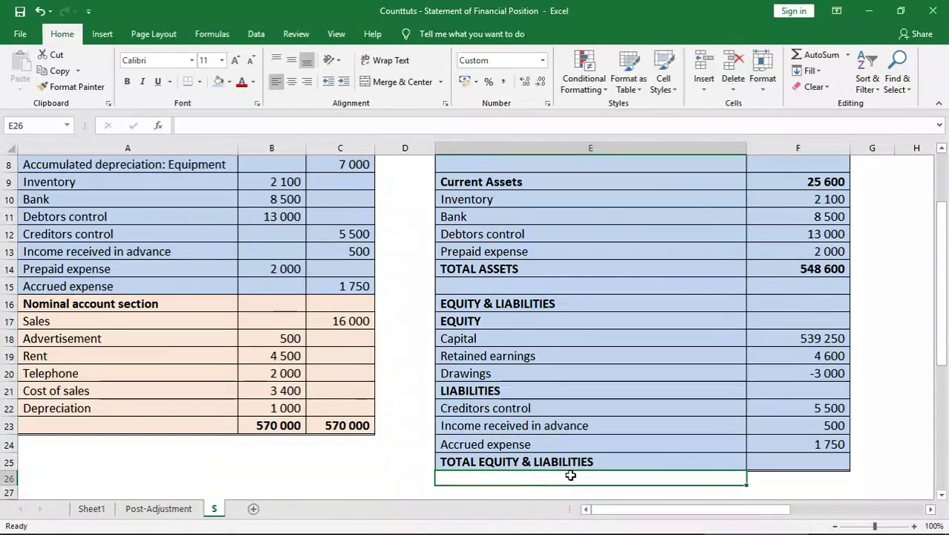
pyautogui.moveTo(947, 318); pyautogui.dragTo(948, 295)
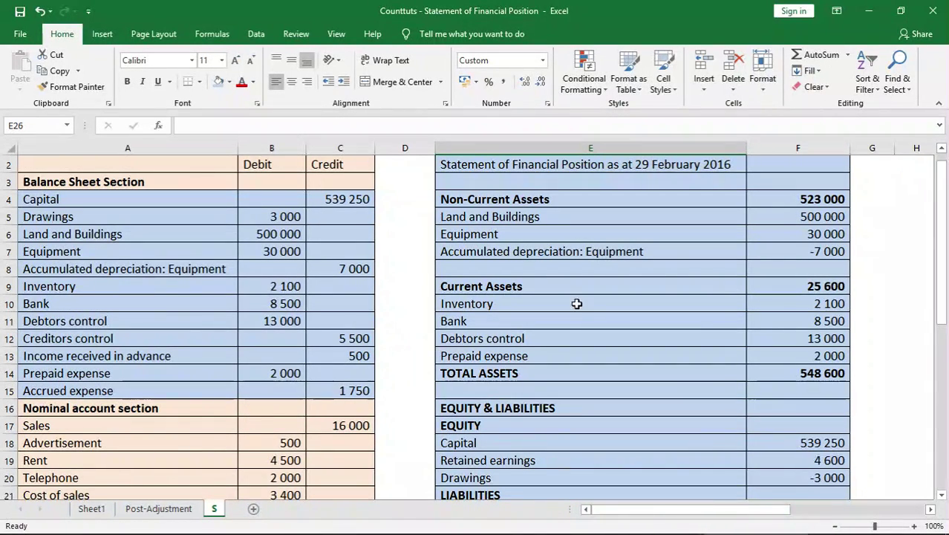
pyautogui.moveTo(941, 282); pyautogui.dragTo(872, 324)
# - Total the equity lines in F17 with =SUM(F18:F20), giving 540 850
pyautogui.click(823, 312)
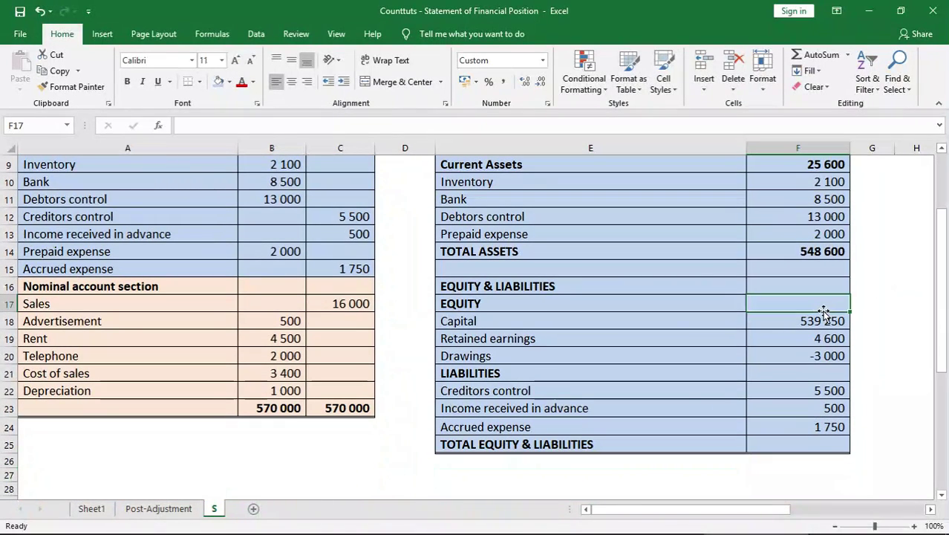
pyautogui.write('=su')
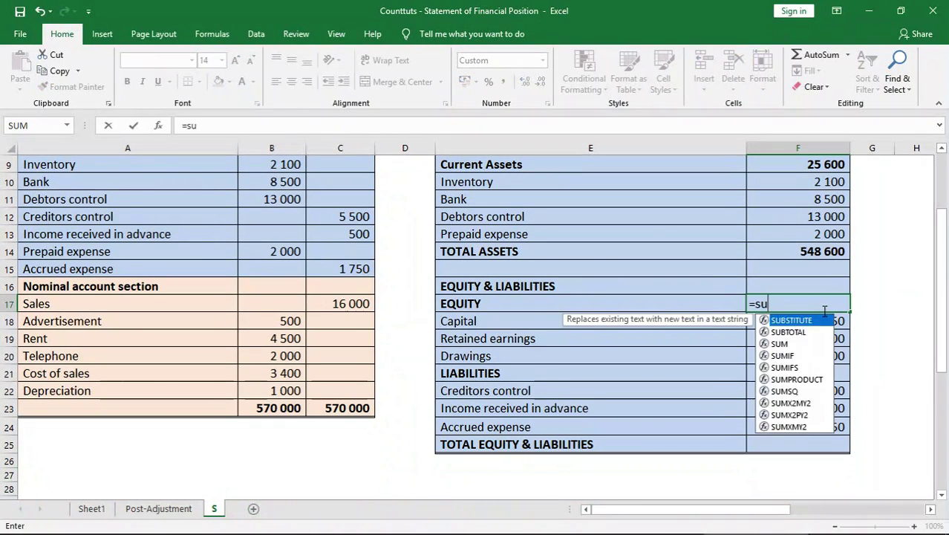
pyautogui.write('m(')
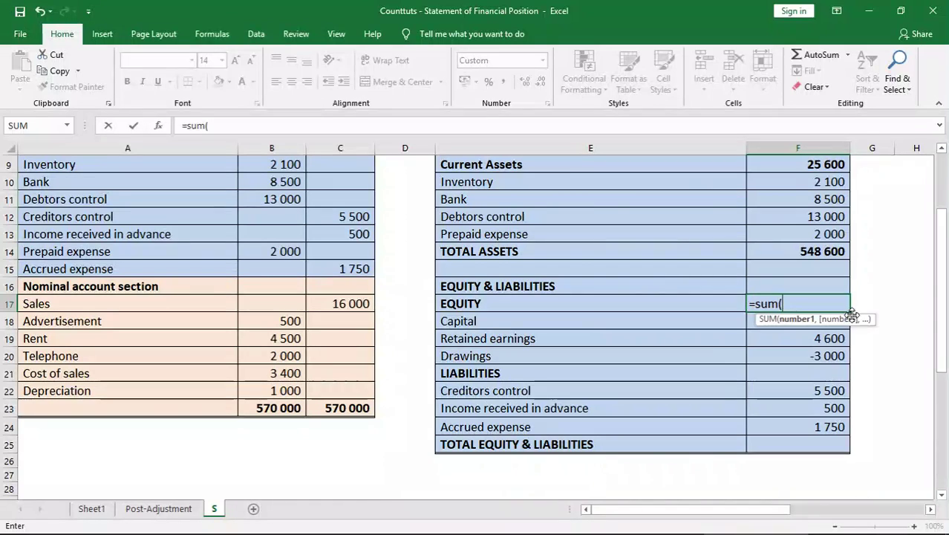
pyautogui.moveTo(750, 321); pyautogui.dragTo(775, 358)
pyautogui.press('Return')
pyautogui.press('Up')
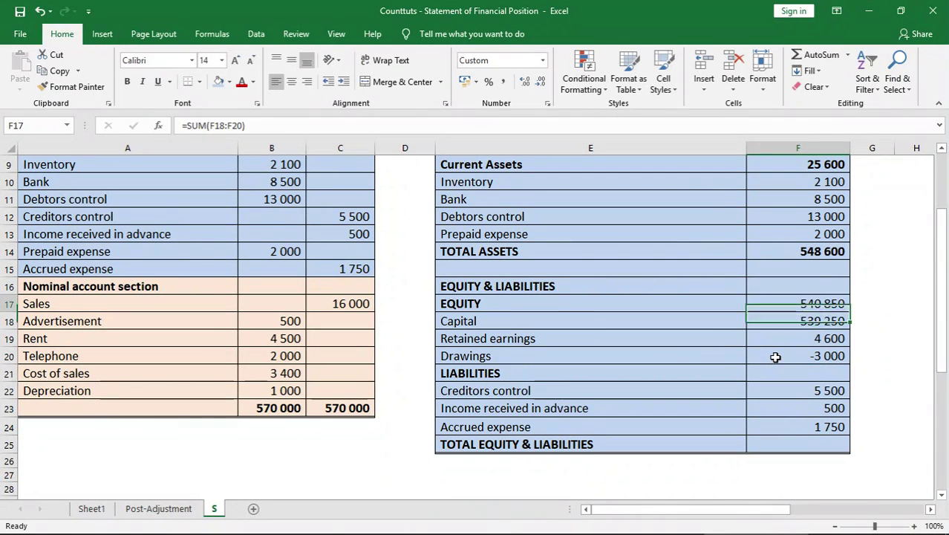
pyautogui.press('F2')
pyautogui.press('Escape')
pyautogui.write('b')
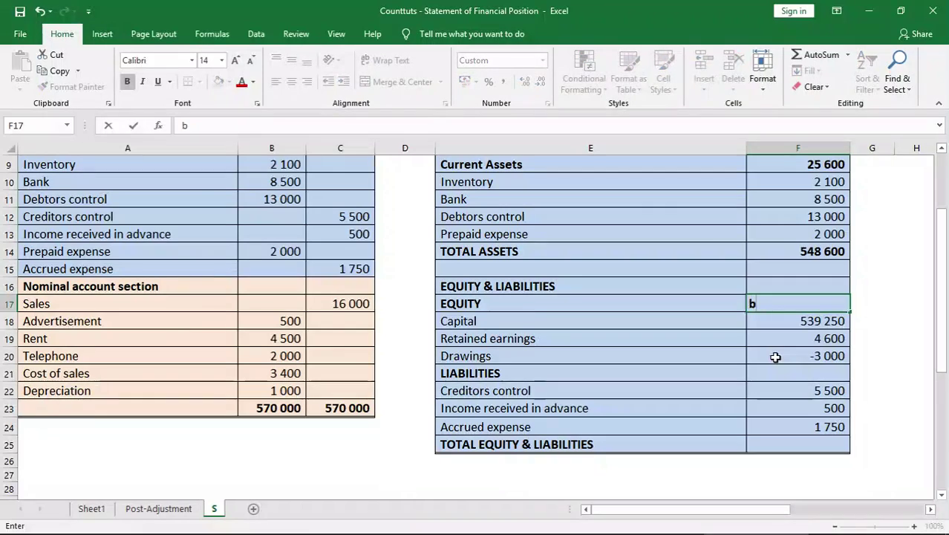
pyautogui.press('Return')
pyautogui.hotkey('ctrl', 'z')
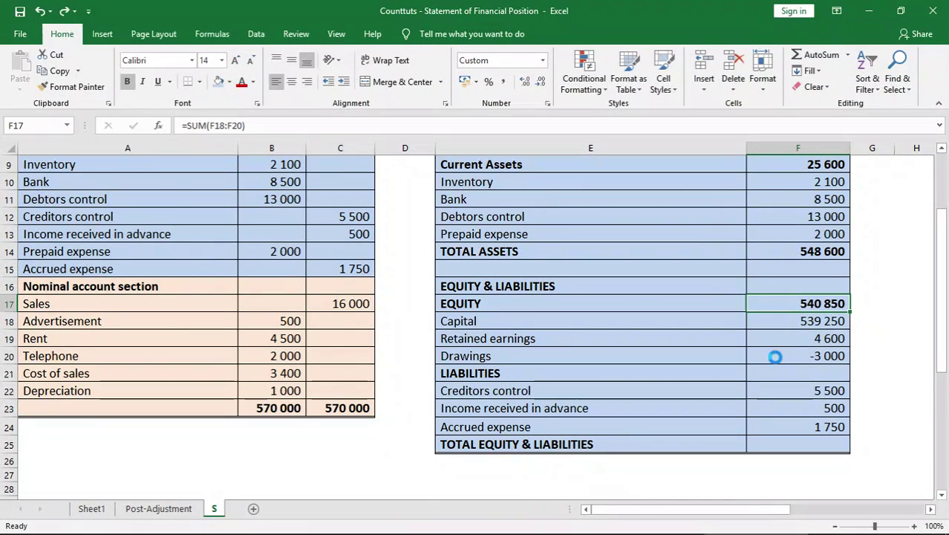
# - Copy the total formula to F21 so LIABILITIES totals 7 750
pyautogui.hotkey('ctrl', 'c')
pyautogui.press('Down')
pyautogui.press('Down')
pyautogui.press('Down')
pyautogui.press('Down')
pyautogui.hotkey('ctrl', 'v')
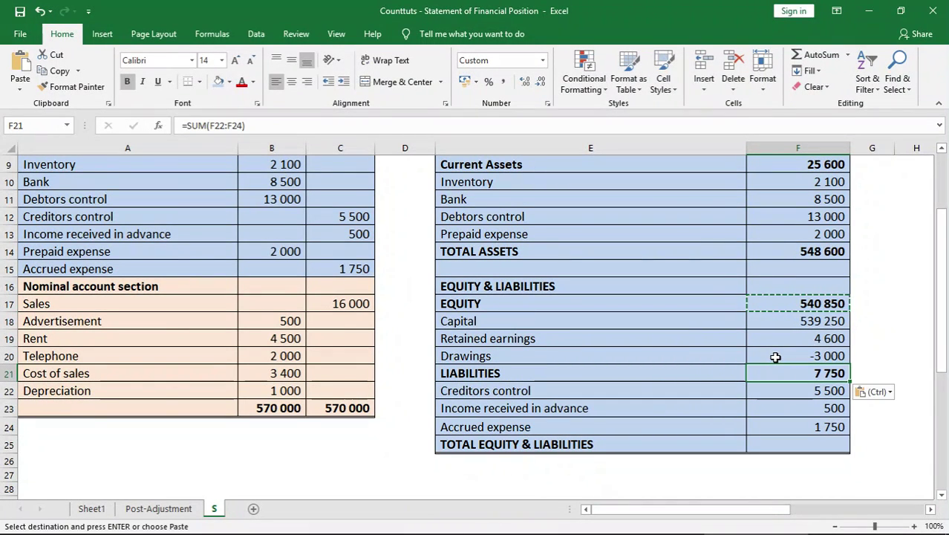
pyautogui.press('Down')
pyautogui.press('Down')
pyautogui.press('Down')
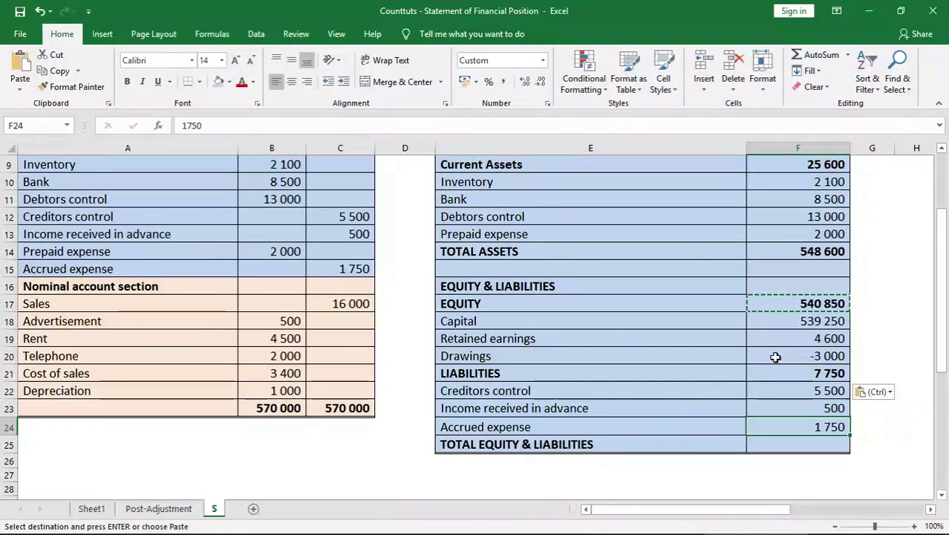
pyautogui.press('Down')
# - Enter =F17+F21 in F25 so total equity and liabilities shows 548 600
pyautogui.write('=')
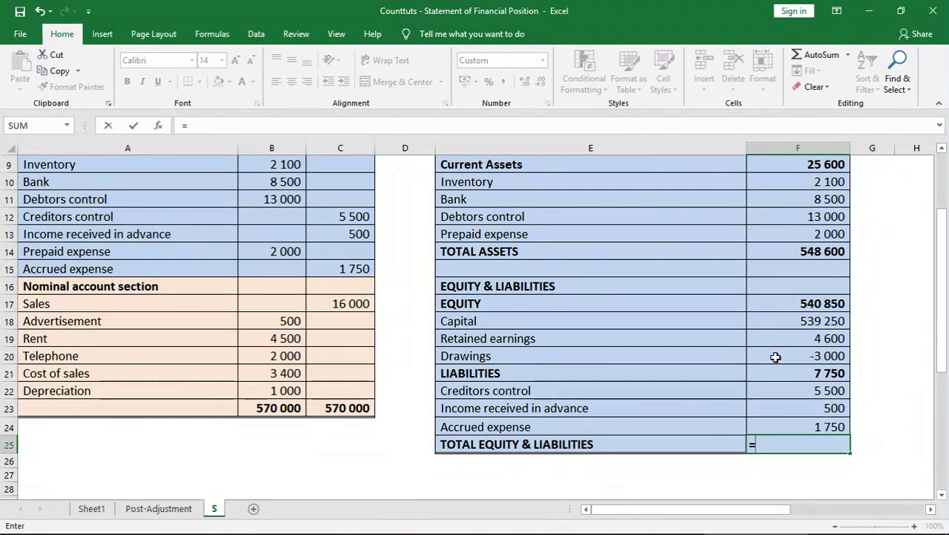
pyautogui.click(802, 300)
pyautogui.write('+')
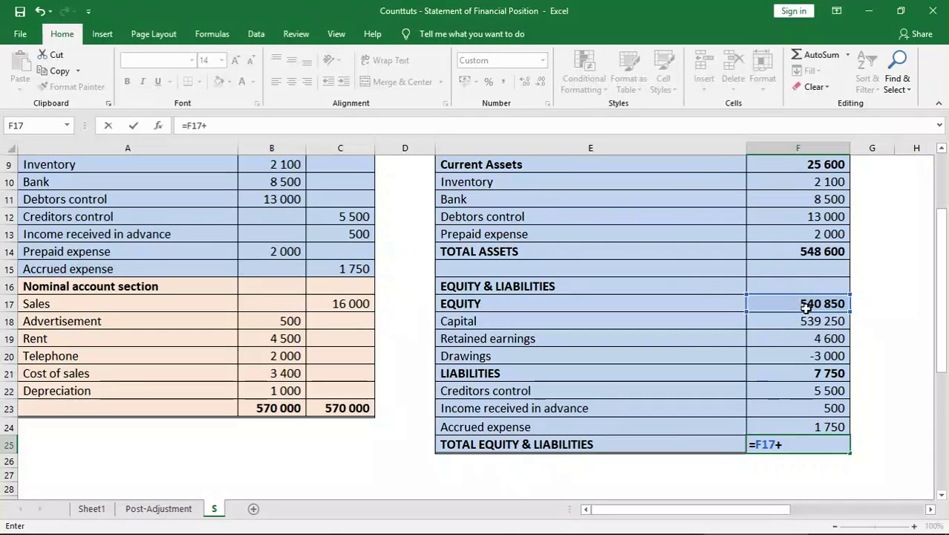
pyautogui.click(820, 376)
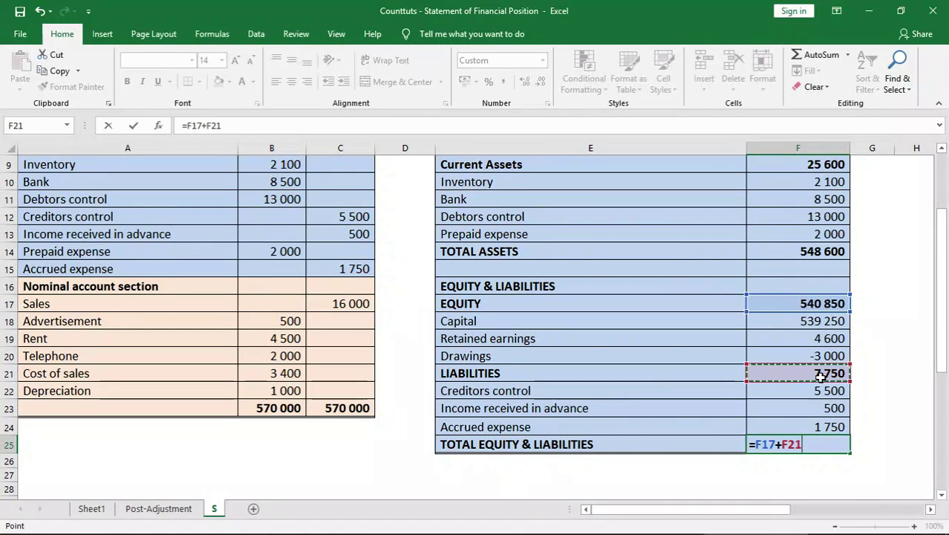
pyautogui.press('Return')
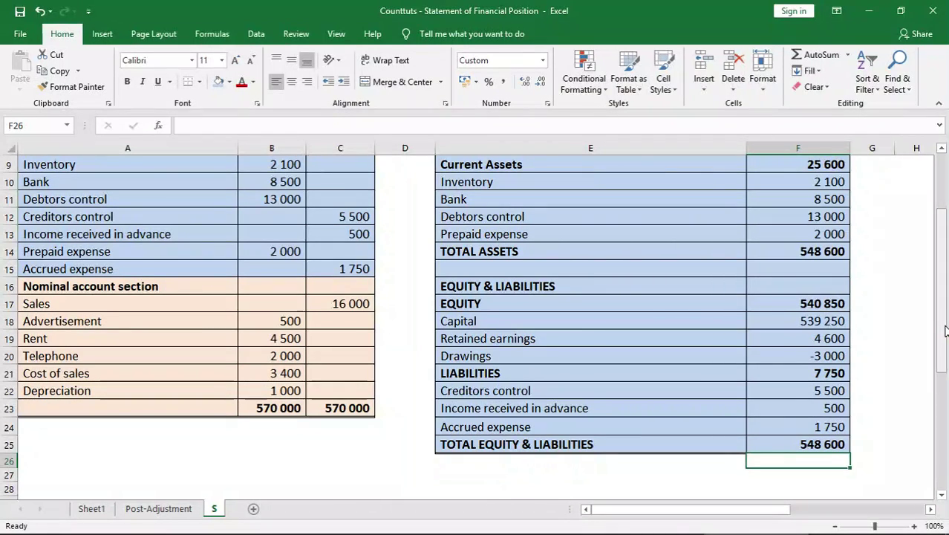
pyautogui.moveTo(941, 331); pyautogui.dragTo(940, 269)
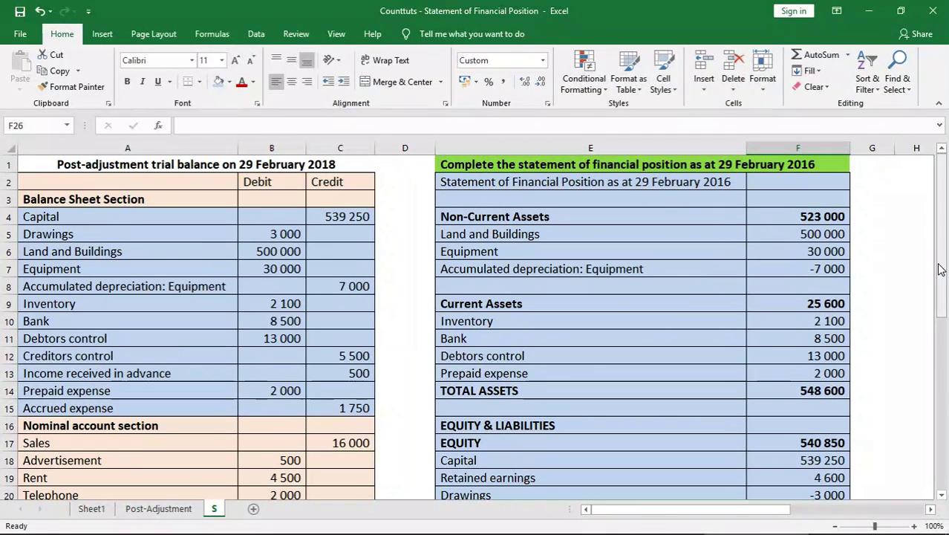